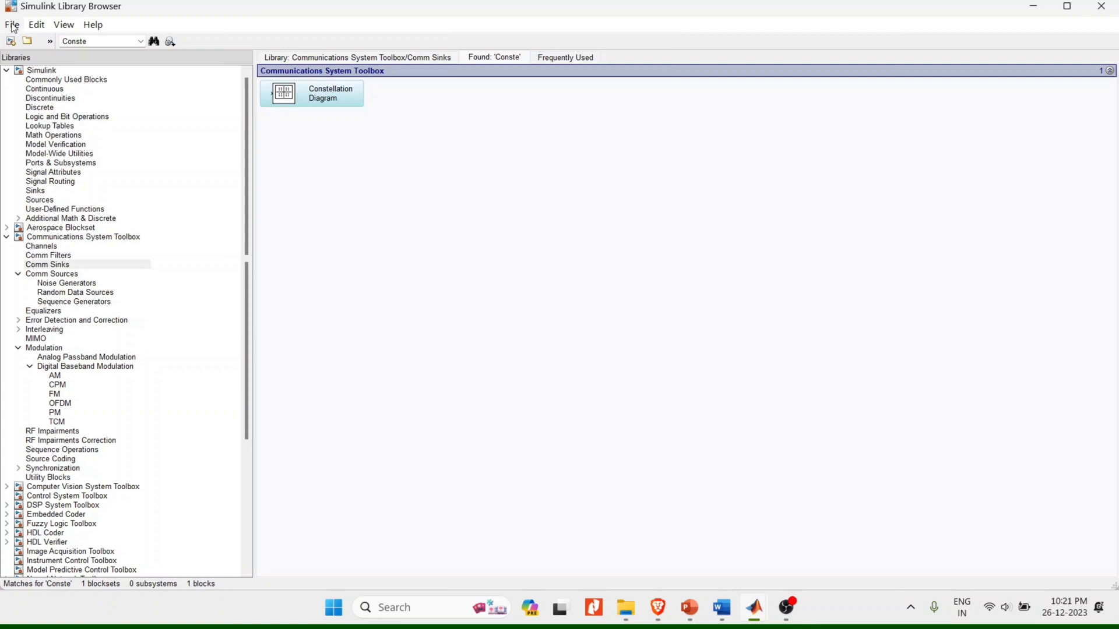
Create a new blank Simulink model and maximize its window.
{"action": "left_click", "coordinate": [14, 27]}
{"action": "mouse_move", "coordinate": [35, 42]}
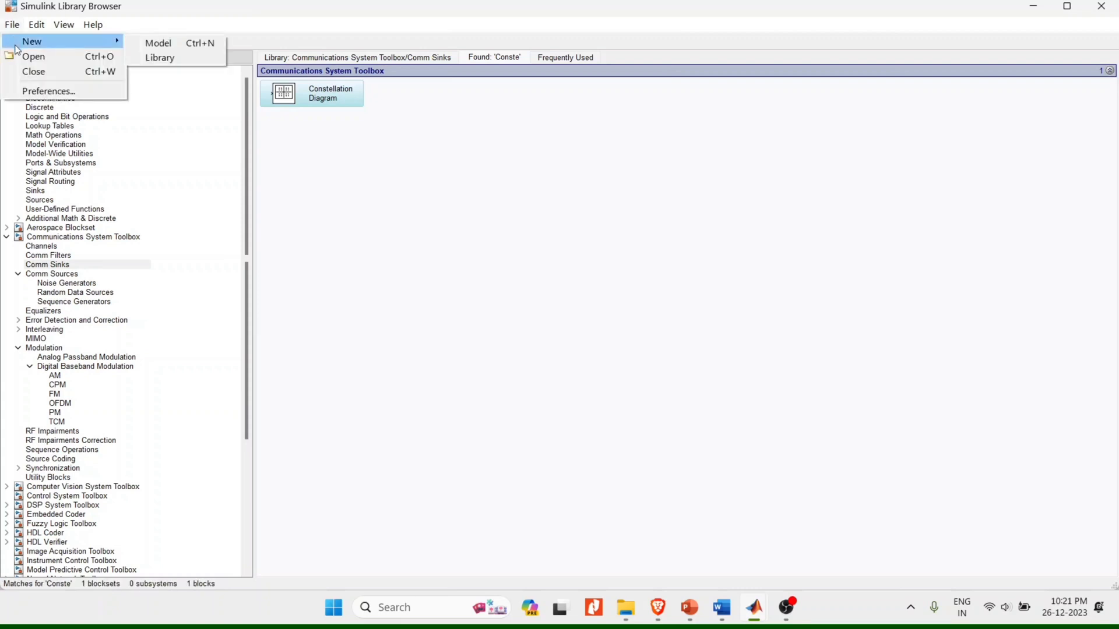
{"action": "left_click", "coordinate": [165, 44]}
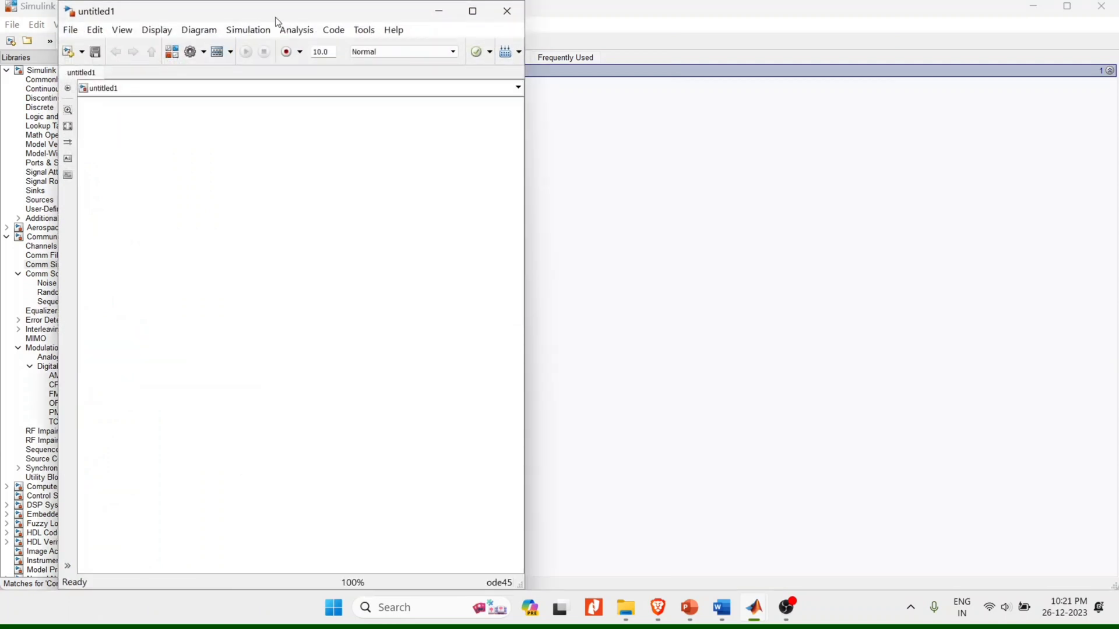
{"action": "left_click", "coordinate": [474, 11]}
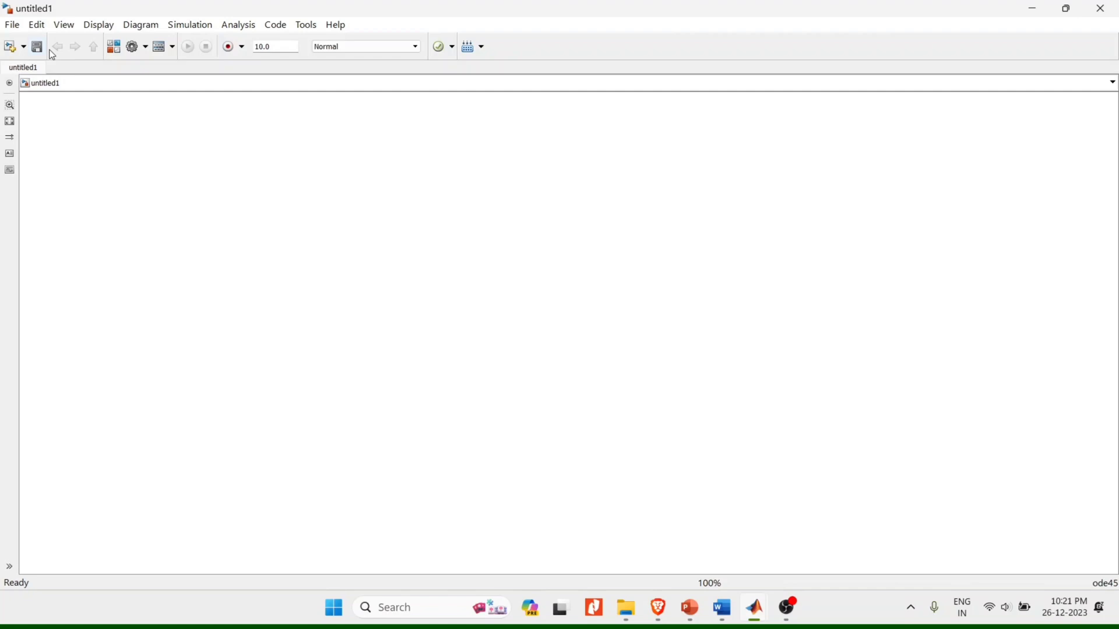
Search the Library Browser for 'random integer' and add Random Integer Generator to untitled1.
{"action": "left_click", "coordinate": [115, 48]}
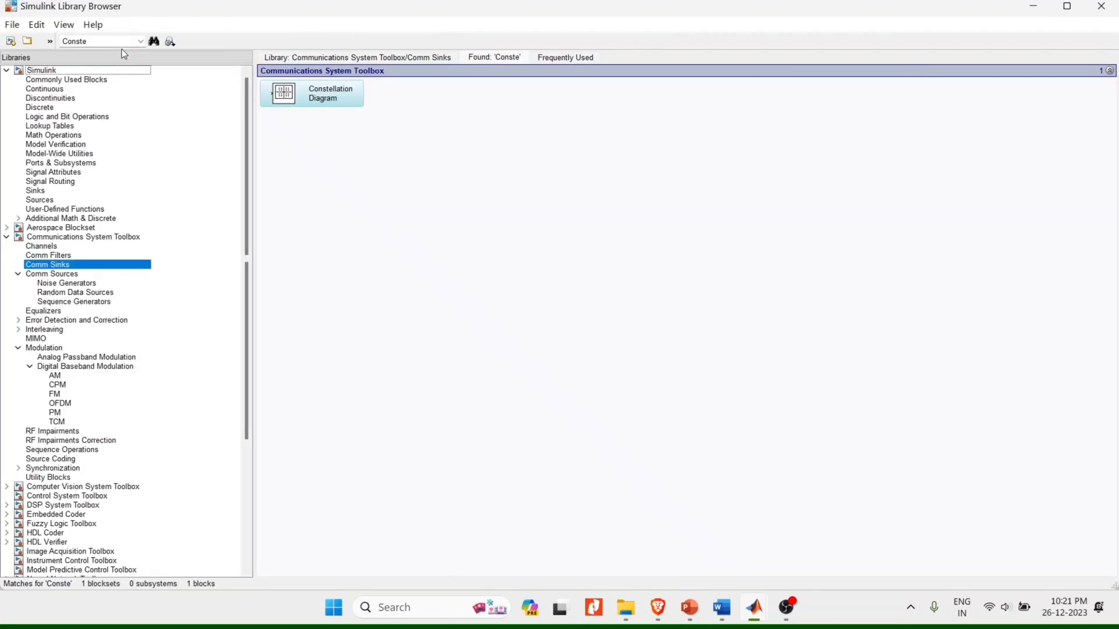
{"action": "left_click", "coordinate": [105, 42]}
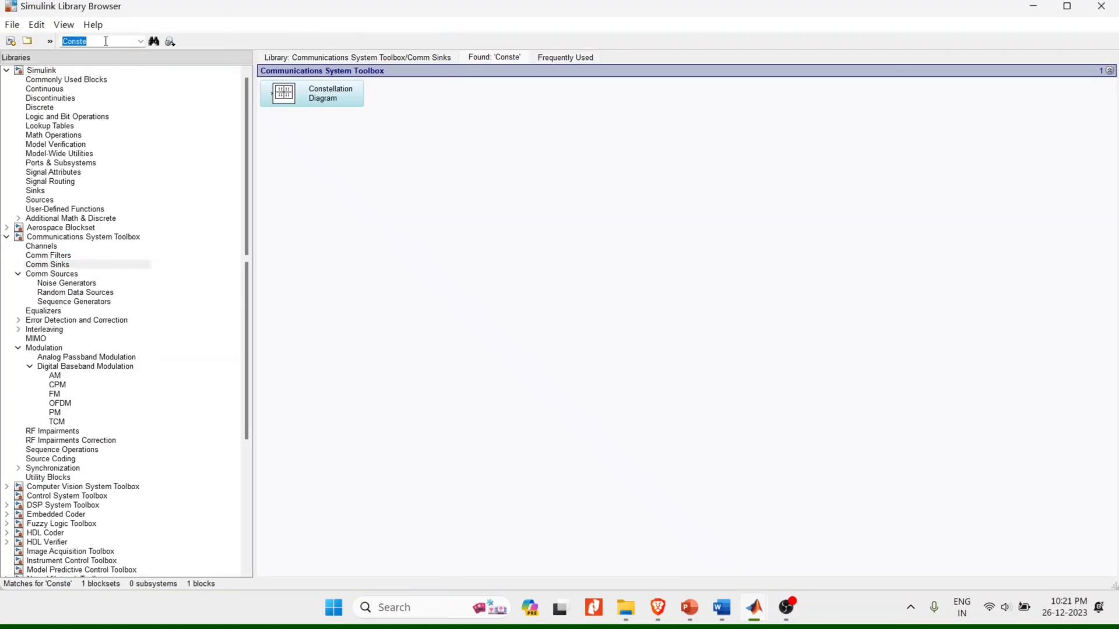
{"action": "key", "text": "BackSpace"}
{"action": "type", "text": "random integer"}
{"action": "key", "text": "Return"}
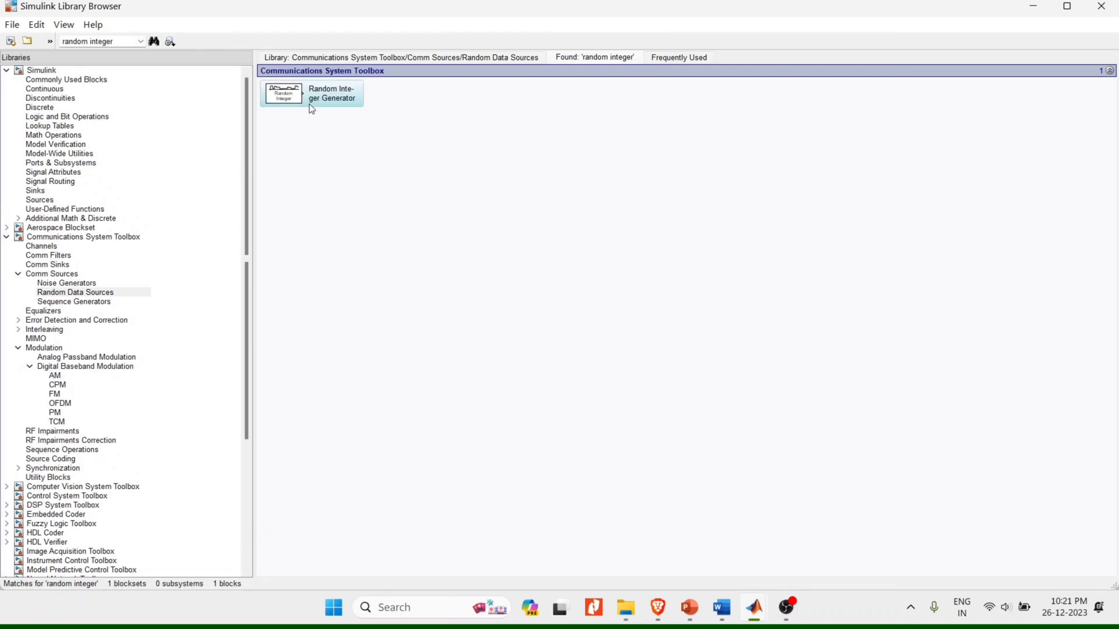
{"action": "right_click", "coordinate": [312, 109]}
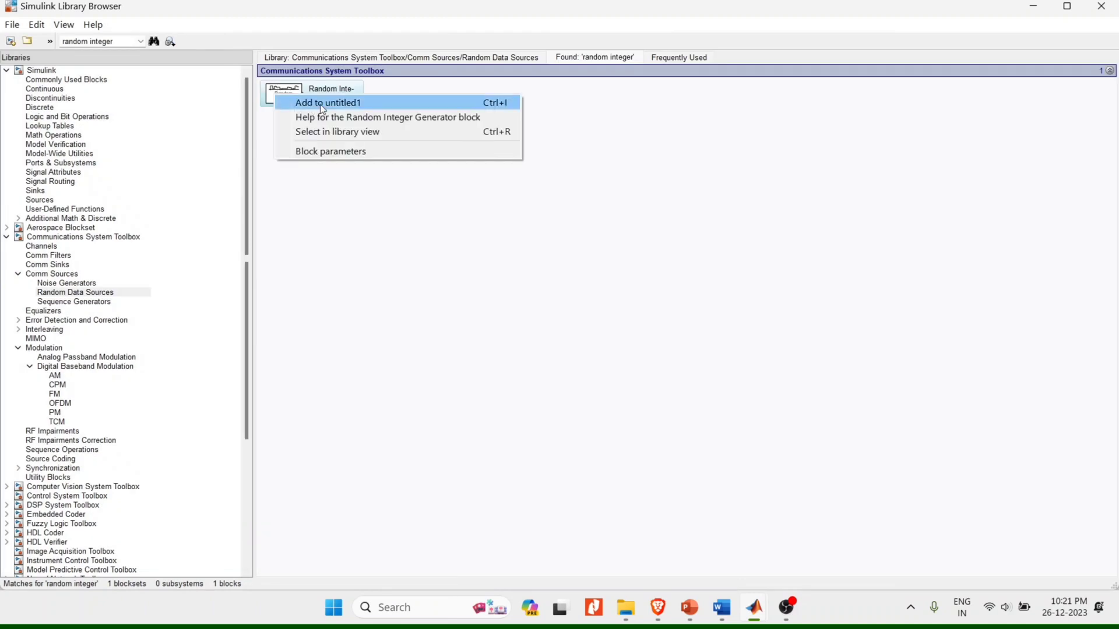
{"action": "left_click", "coordinate": [323, 109]}
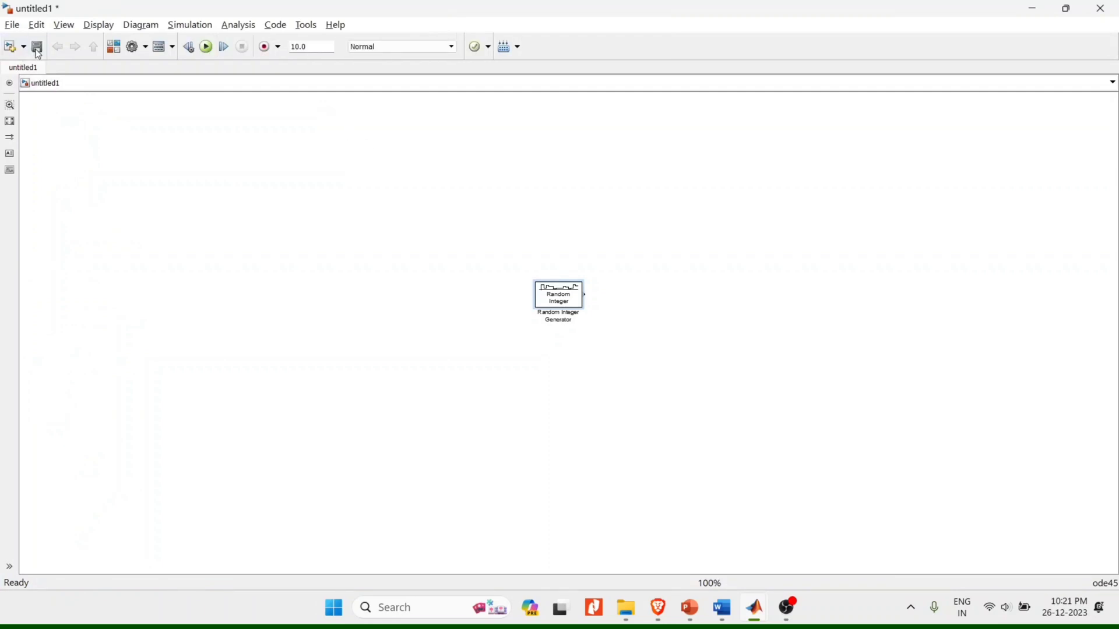
Save the model as qpsk_eye and bring the Library Browser back up.
{"action": "left_click", "coordinate": [37, 49]}
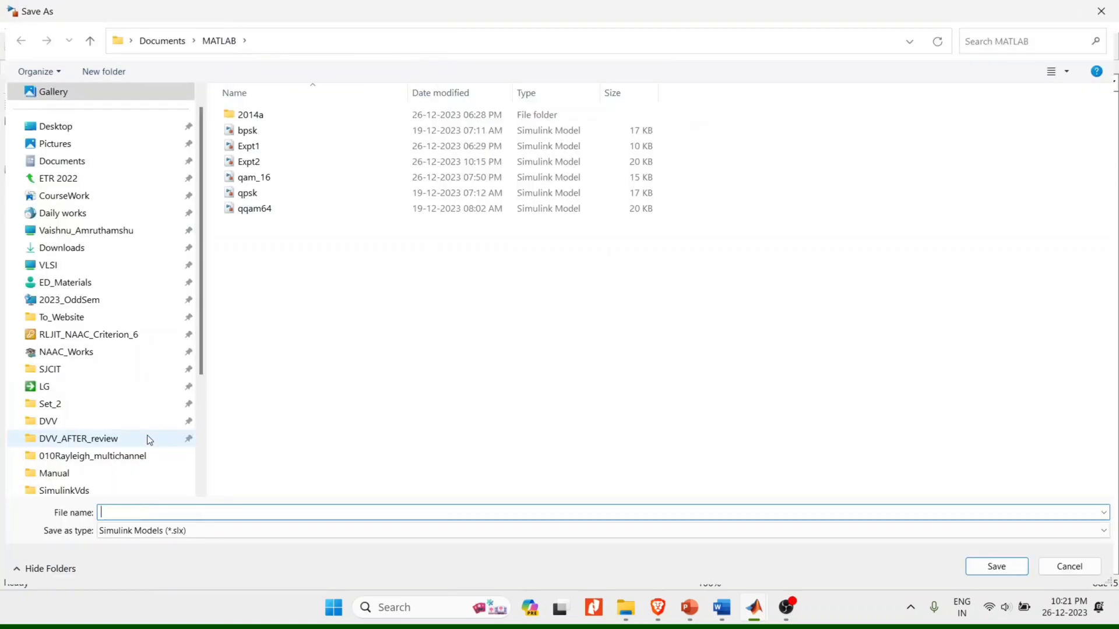
{"action": "type", "text": "qpsk_eye"}
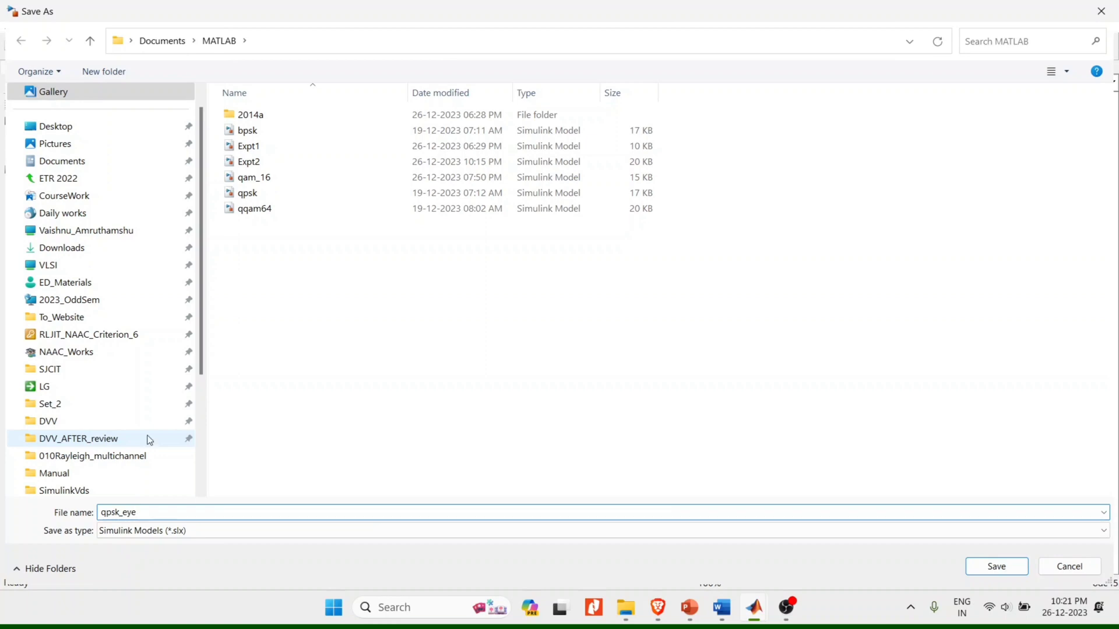
{"action": "key", "text": "Return"}
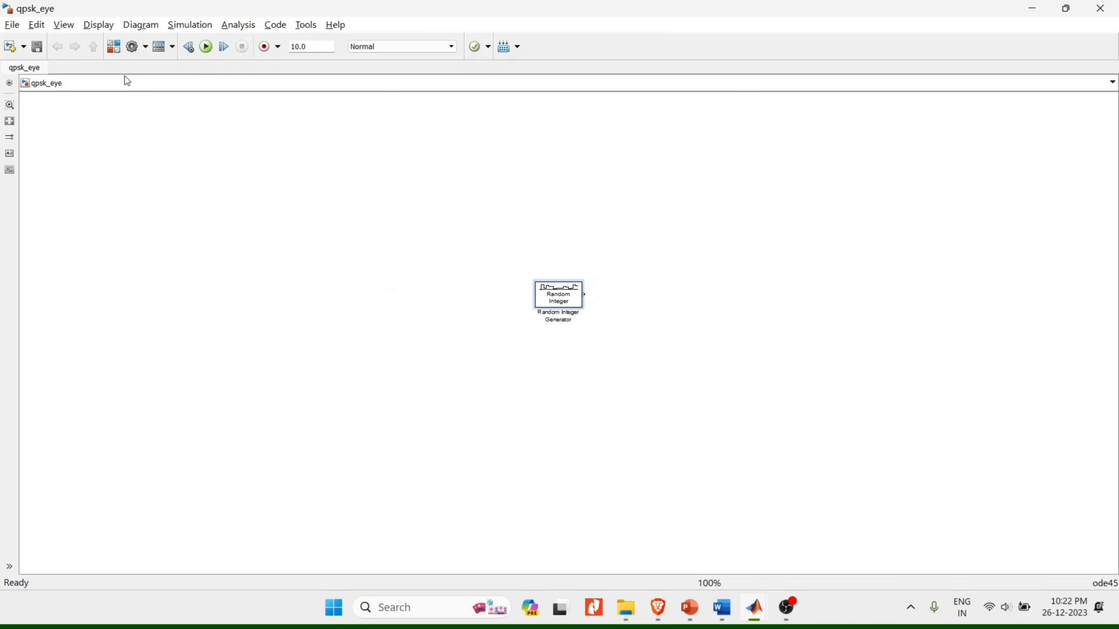
{"action": "left_click", "coordinate": [116, 51]}
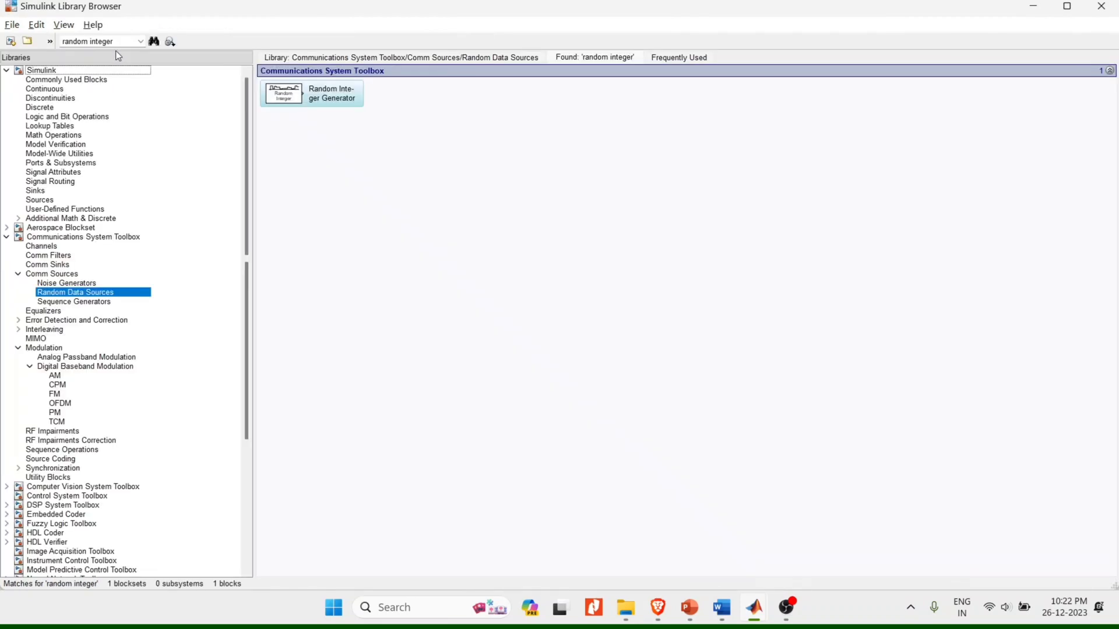
Search 'qpsk' and add QPSK Modulator Baseband and QPSK Demodulator Baseband to qpsk_eye.
{"action": "left_click", "coordinate": [122, 41]}
{"action": "type", "text": "qpsk"}
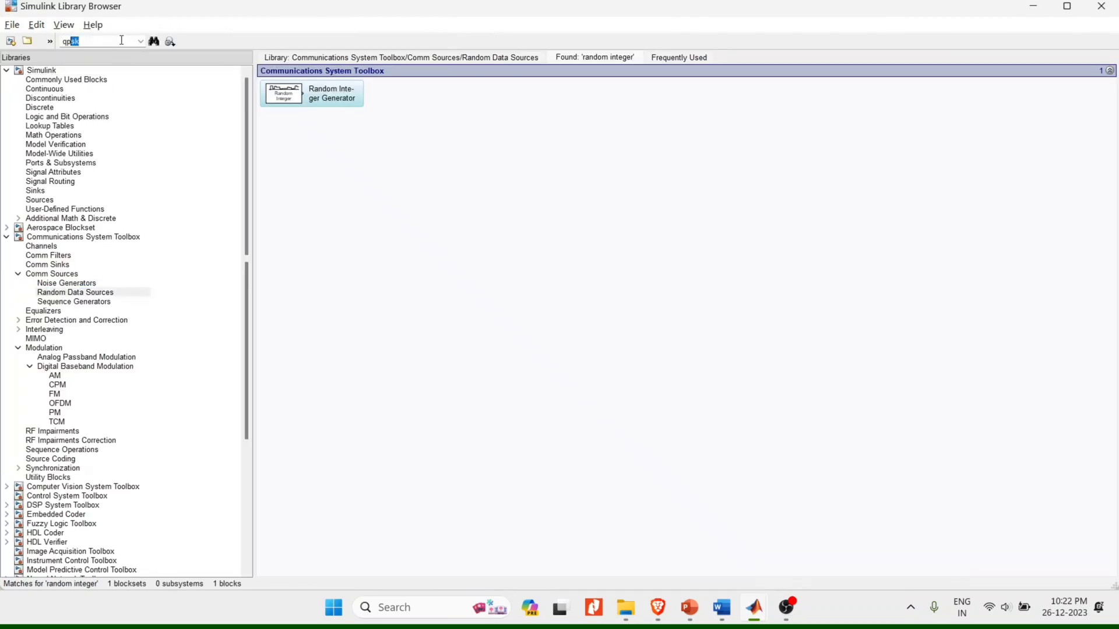
{"action": "key", "text": "Return"}
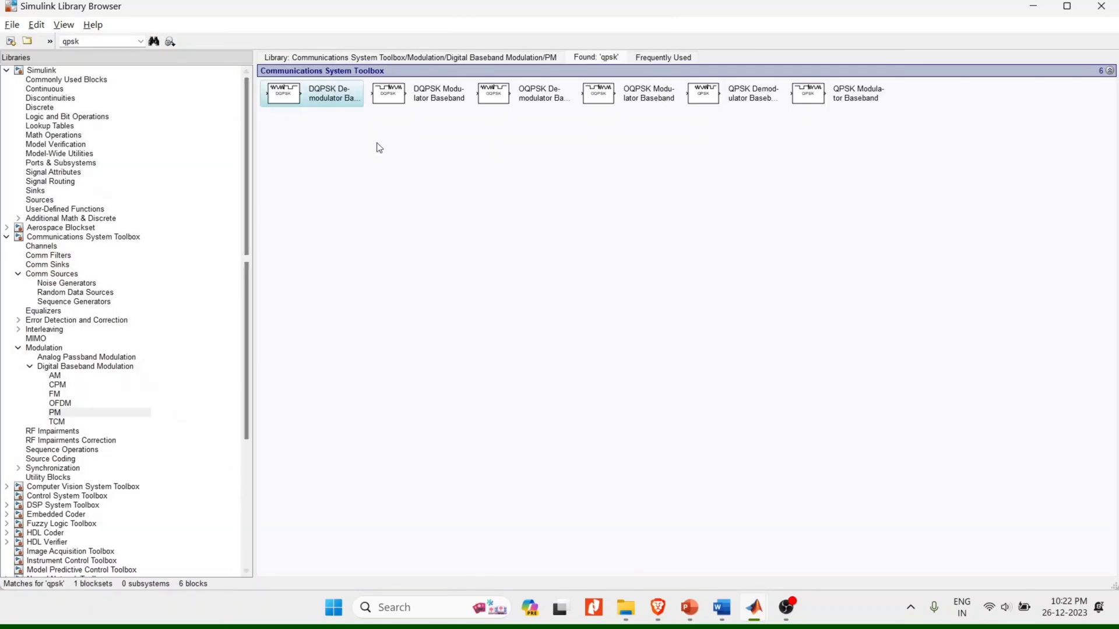
{"action": "left_click", "coordinate": [740, 103]}
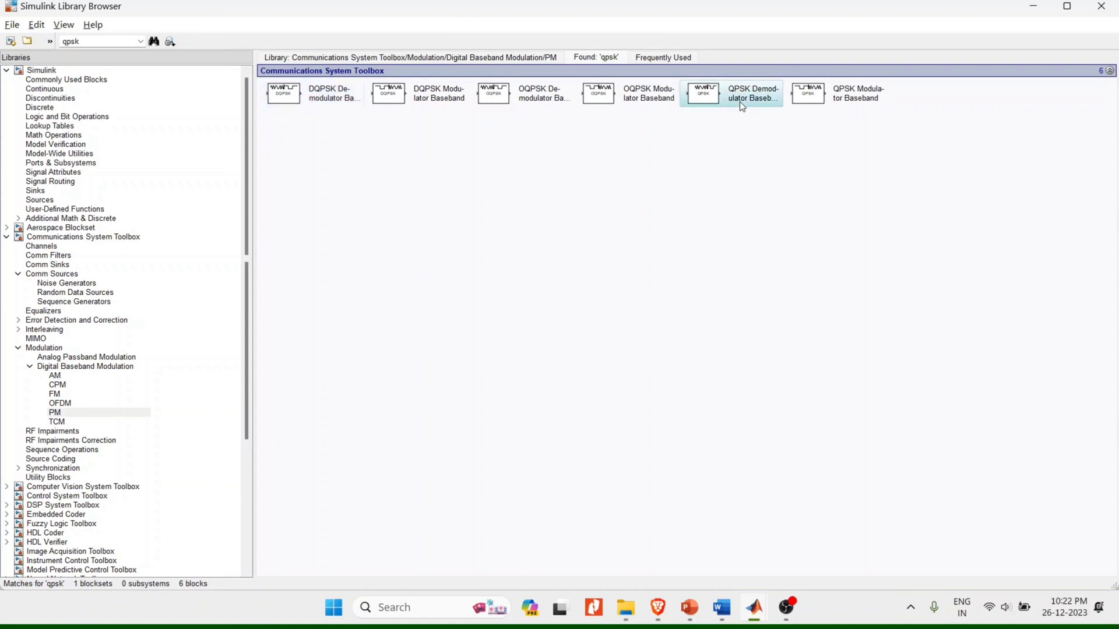
{"action": "left_click", "coordinate": [850, 97]}
{"action": "right_click", "coordinate": [850, 97]}
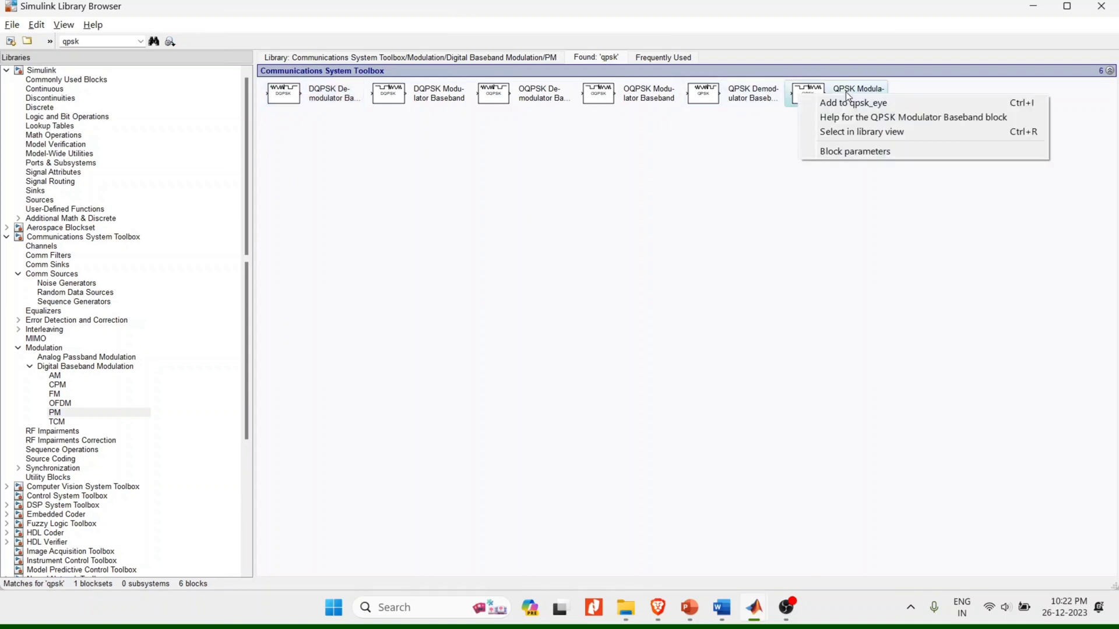
{"action": "left_click", "coordinate": [855, 101]}
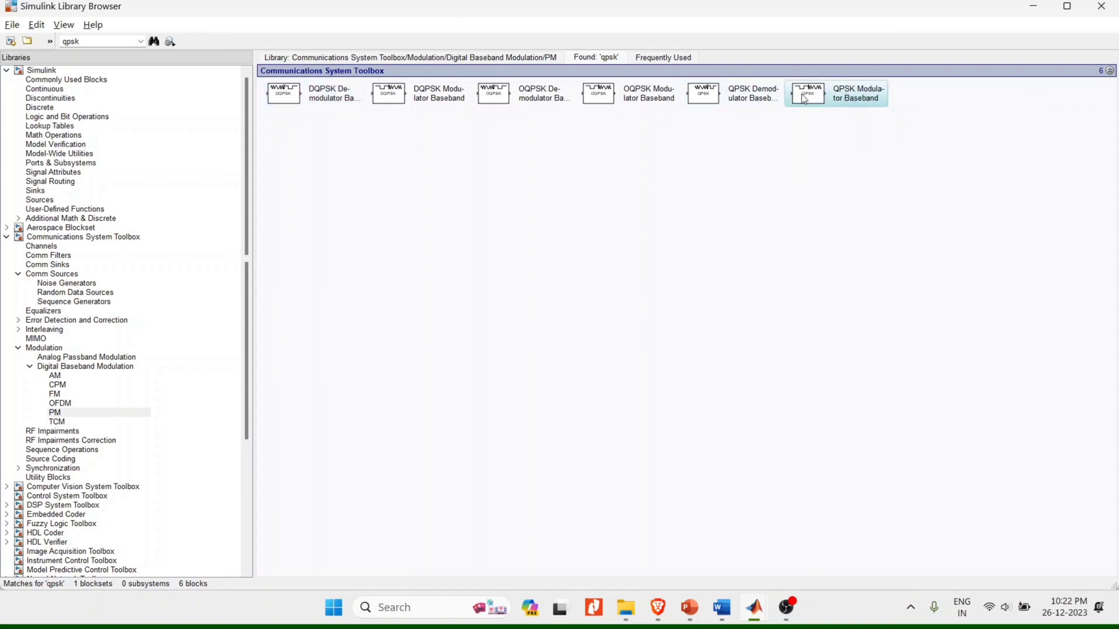
{"action": "right_click", "coordinate": [746, 93]}
{"action": "left_click", "coordinate": [752, 102]}
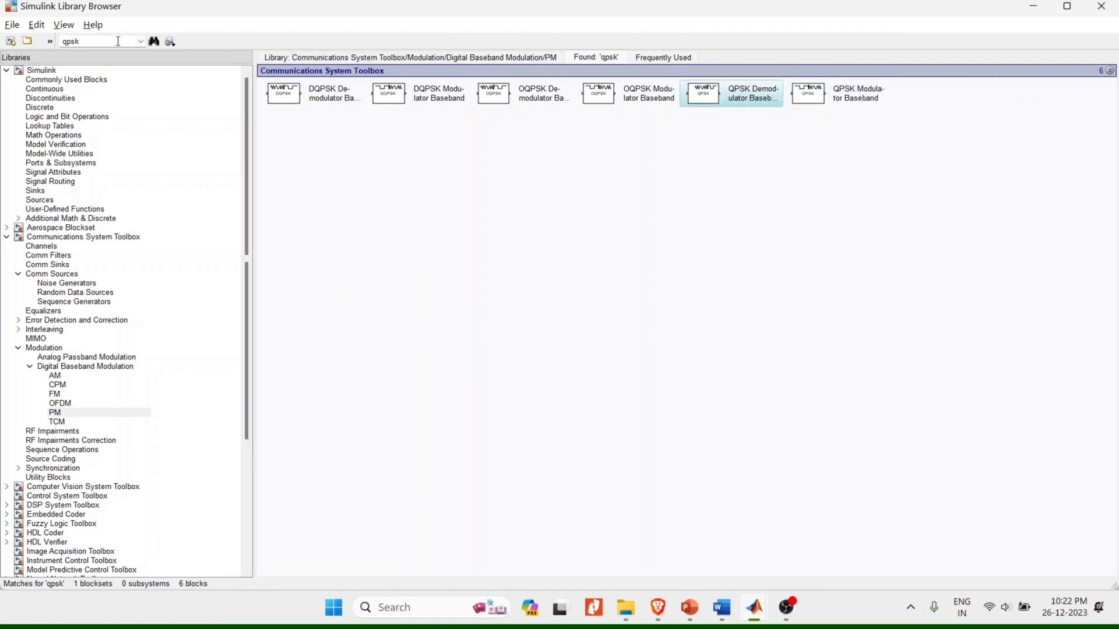
Search 'awgn' and add the AWGN Channel block to qpsk_eye.
{"action": "double_click", "coordinate": [90, 41]}
{"action": "key", "text": "BackSpace"}
{"action": "type", "text": "nois"}
{"action": "key", "text": "BackSpace"}
{"action": "key", "text": "BackSpace"}
{"action": "key", "text": "BackSpace"}
{"action": "key", "text": "BackSpace"}
{"action": "type", "text": "awgn"}
{"action": "key", "text": "Return"}
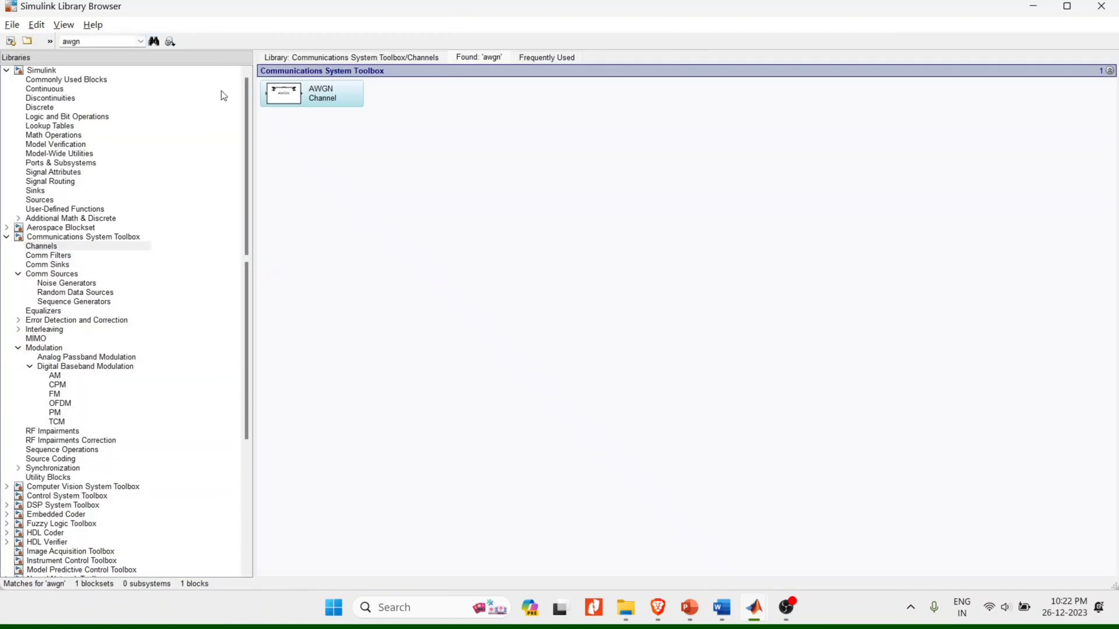
{"action": "right_click", "coordinate": [319, 94]}
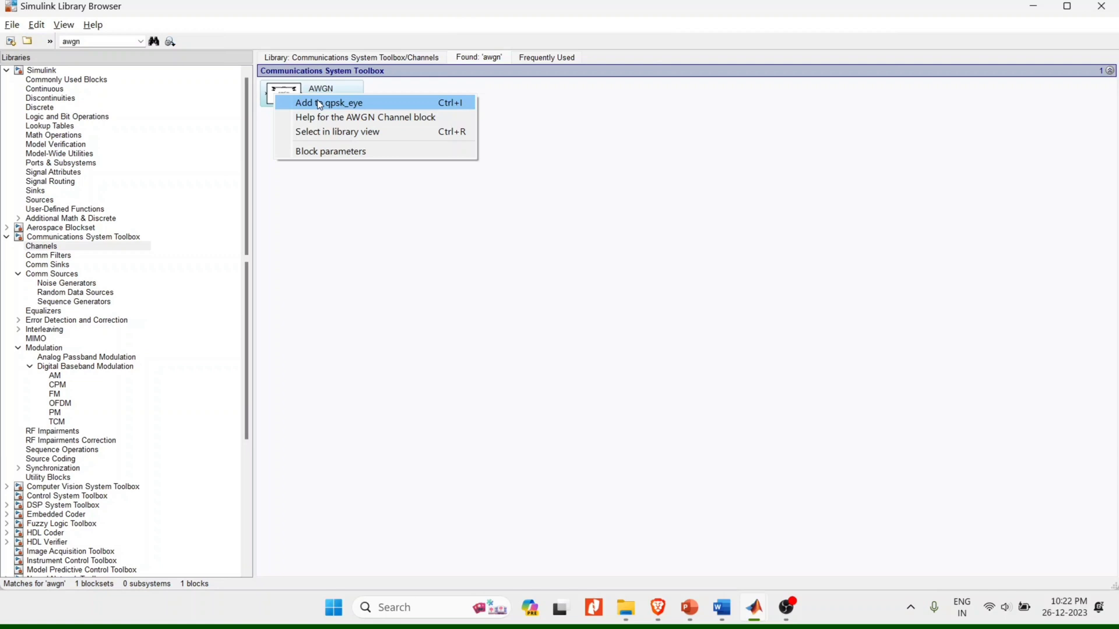
{"action": "left_click", "coordinate": [320, 102]}
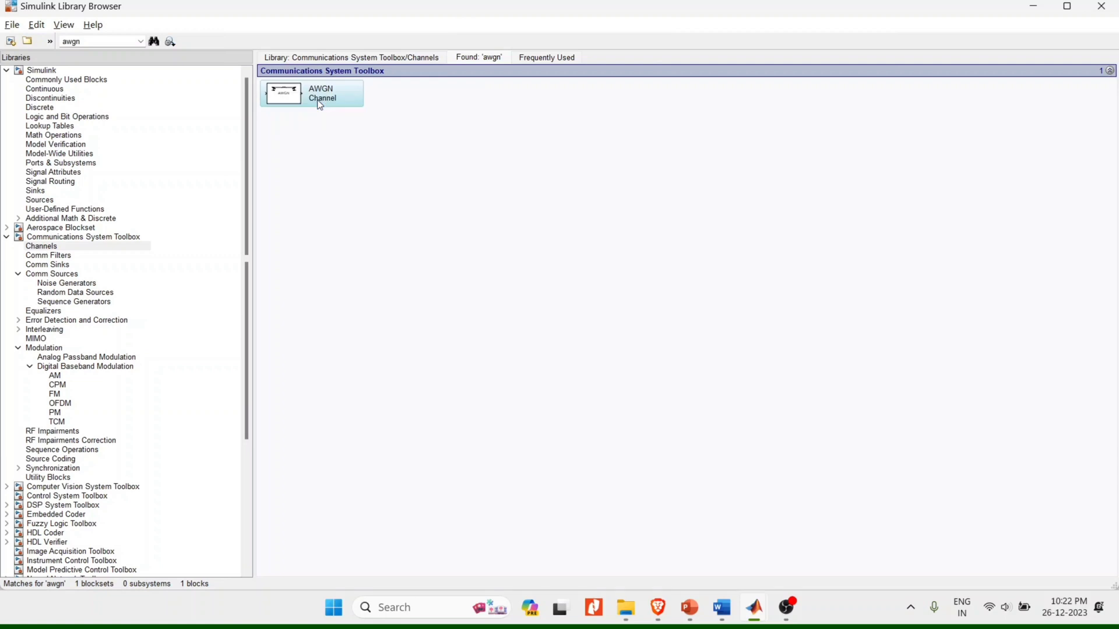
Search 'scope' and add a Scope block to the model.
{"action": "double_click", "coordinate": [68, 42]}
{"action": "key", "text": "BackSpace"}
{"action": "type", "text": "scope"}
{"action": "key", "text": "Return"}
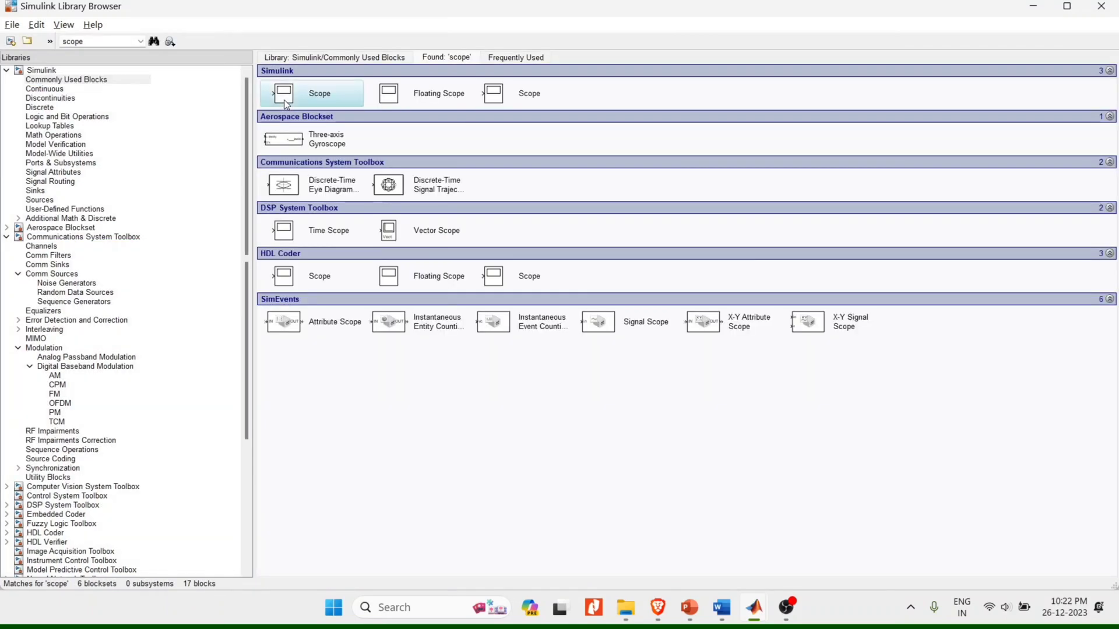
{"action": "right_click", "coordinate": [274, 95]}
{"action": "left_click", "coordinate": [298, 108]}
Search 'eye' and add the Discrete-Time Eye Diagram Scope to qpsk_eye.
{"action": "double_click", "coordinate": [69, 42]}
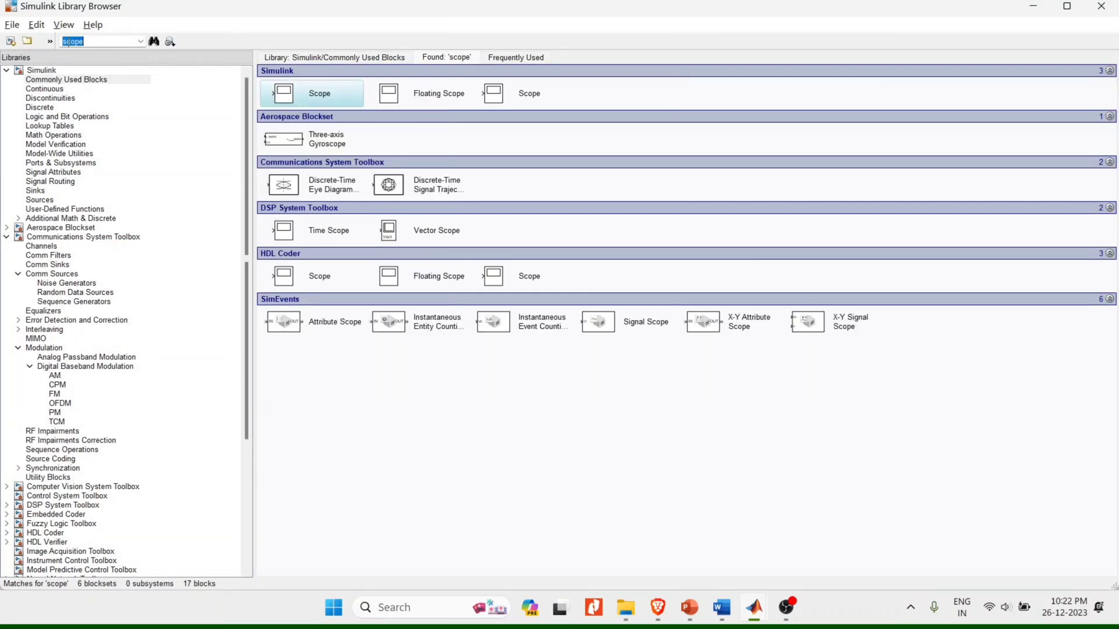
{"action": "key", "text": "BackSpace"}
{"action": "type", "text": "eye"}
{"action": "key", "text": "Return"}
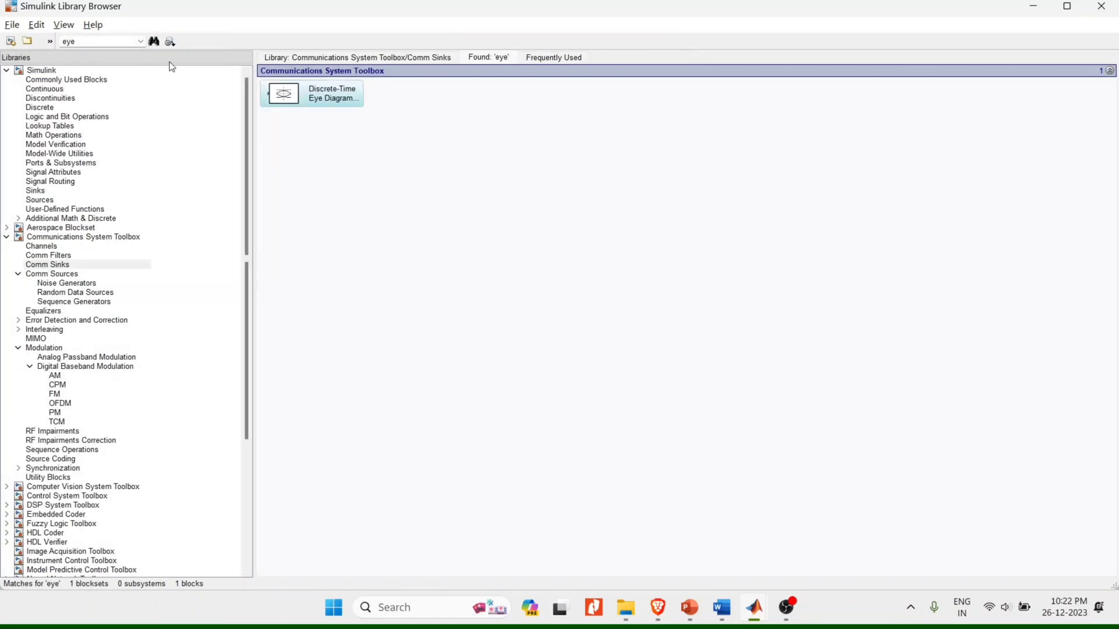
{"action": "right_click", "coordinate": [333, 107]}
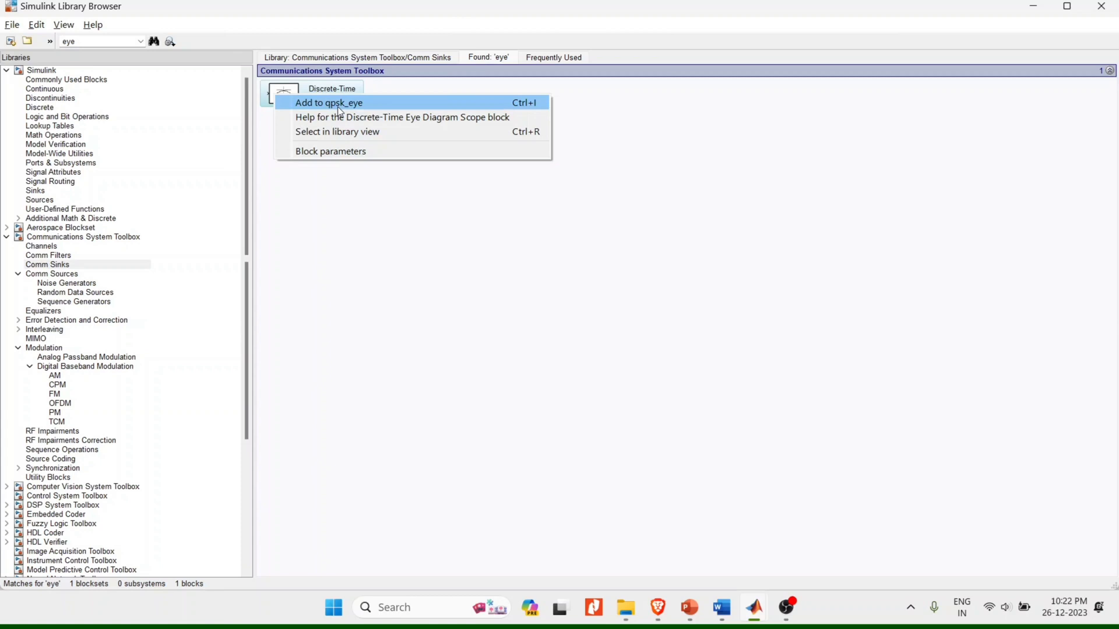
{"action": "left_click", "coordinate": [338, 107]}
Search 'cons' and add the Constellation Diagram block from Comm Sinks.
{"action": "left_click", "coordinate": [95, 44]}
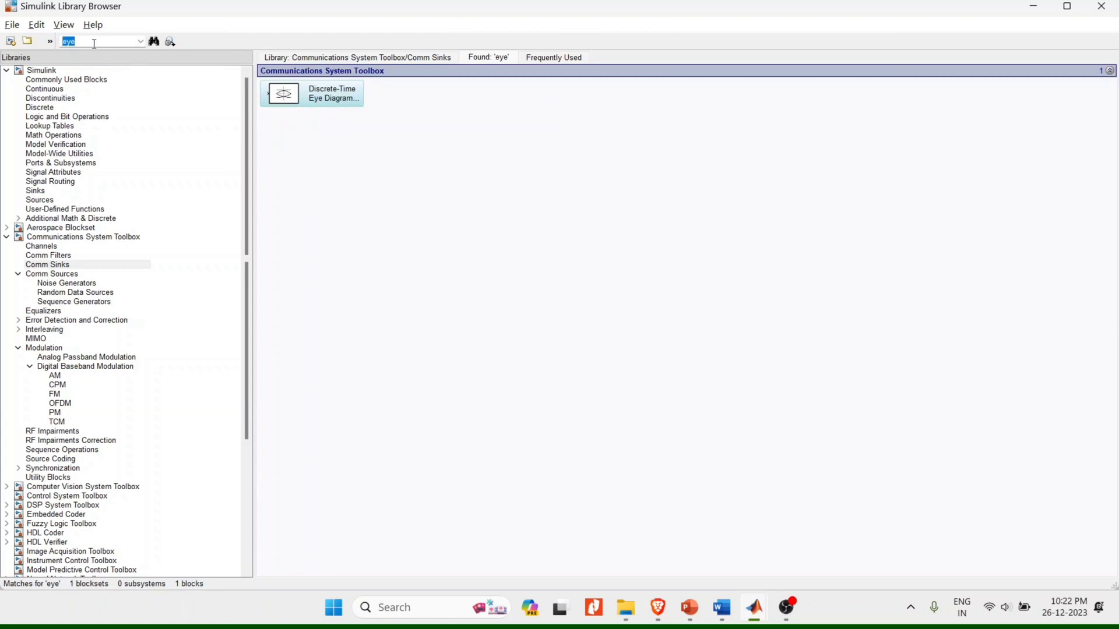
{"action": "type", "text": "scons"}
{"action": "key", "text": "BackSpace"}
{"action": "key", "text": "BackSpace"}
{"action": "key", "text": "BackSpace"}
{"action": "key", "text": "BackSpace"}
{"action": "key", "text": "BackSpace"}
{"action": "type", "text": "cons"}
{"action": "key", "text": "Return"}
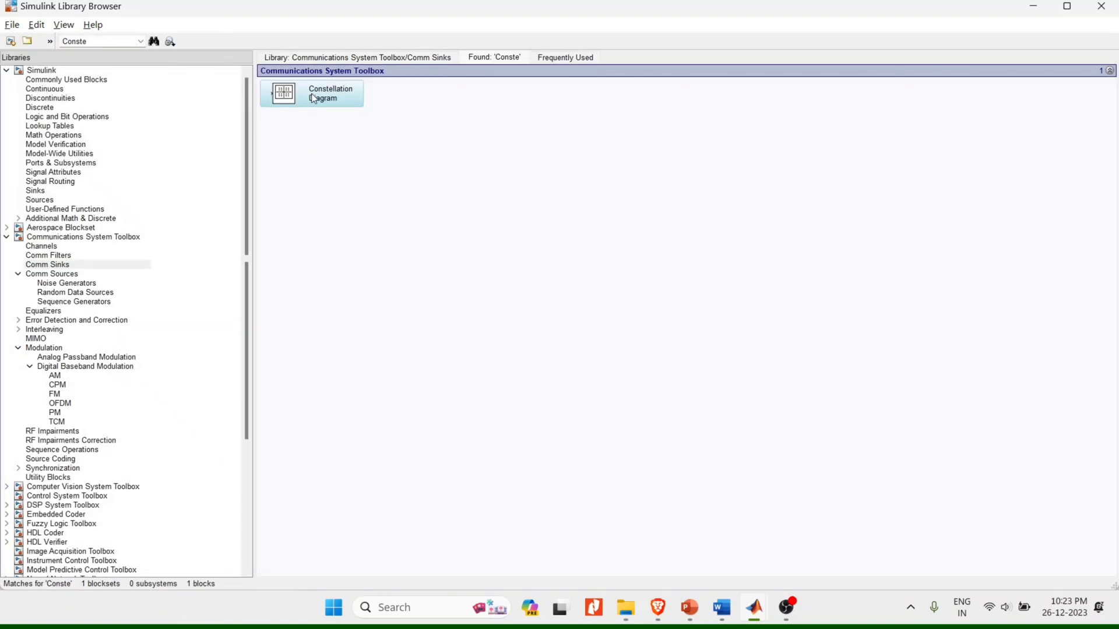
{"action": "right_click", "coordinate": [315, 99]}
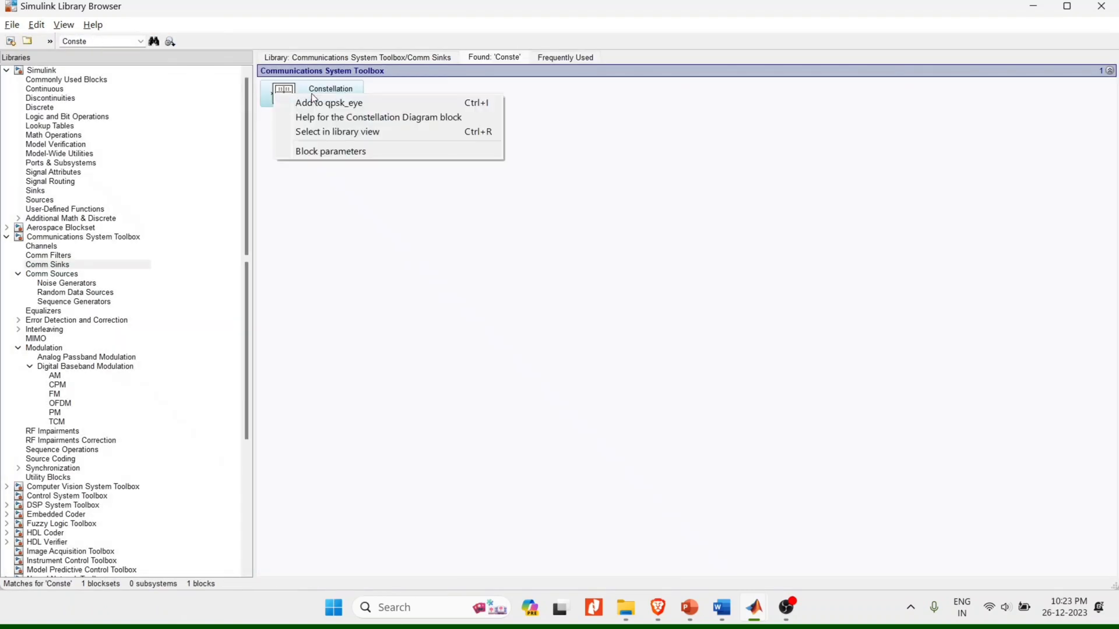
{"action": "left_click", "coordinate": [322, 103]}
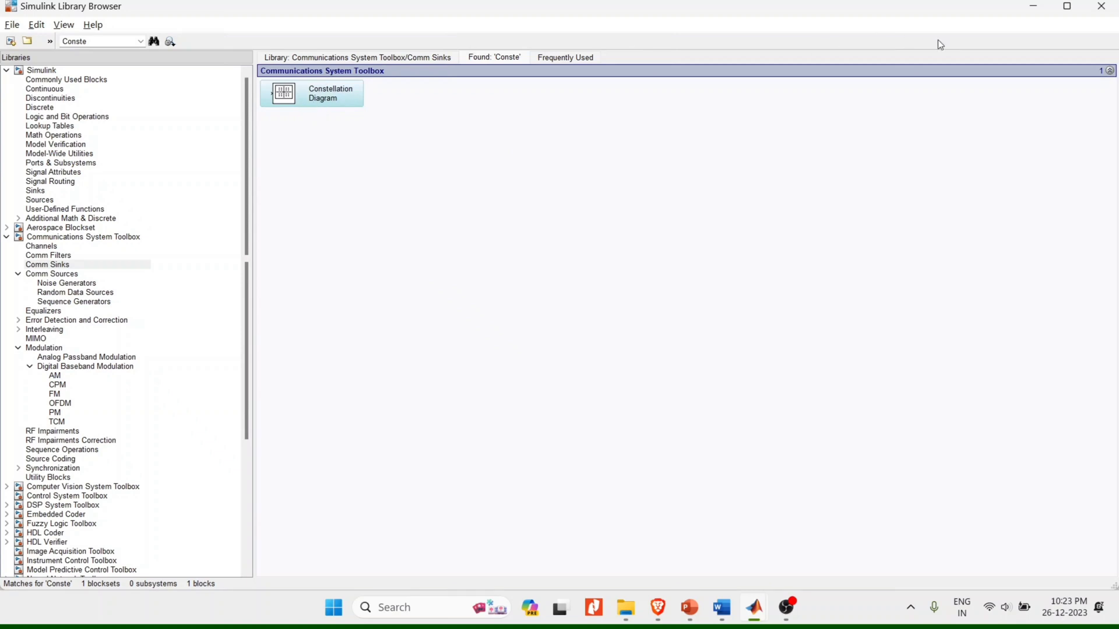
Copy the eye diagram scope as Scope1 and draw the signal line into the Scope.
{"action": "left_click", "coordinate": [1033, 7]}
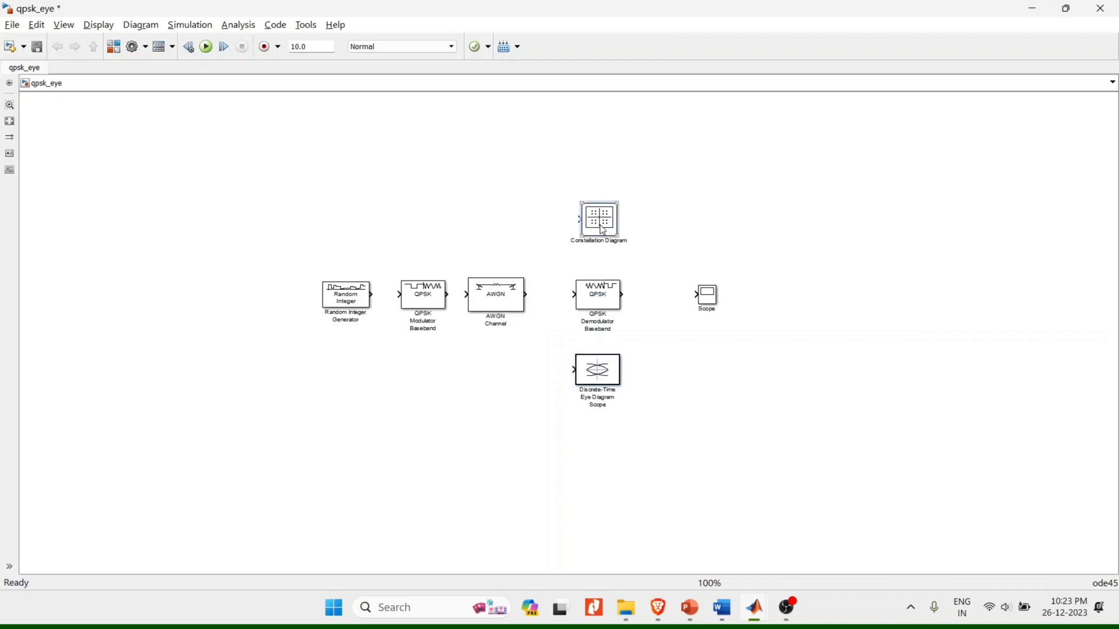
{"action": "left_click_drag", "start_coordinate": [519, 306], "coordinate": [525, 306]}
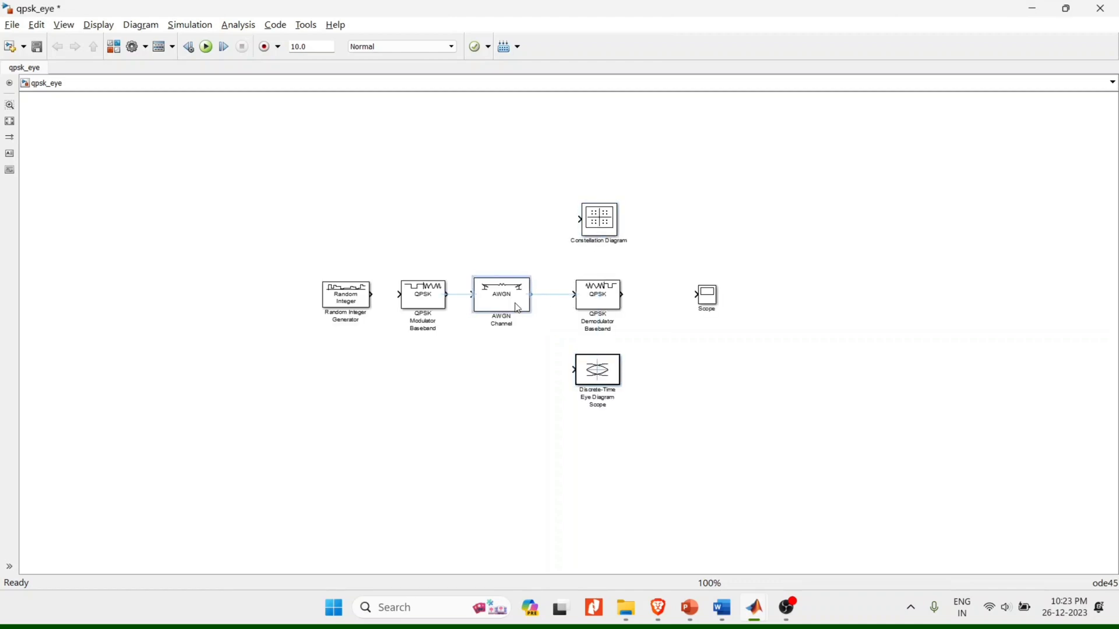
{"action": "left_click", "coordinate": [581, 379]}
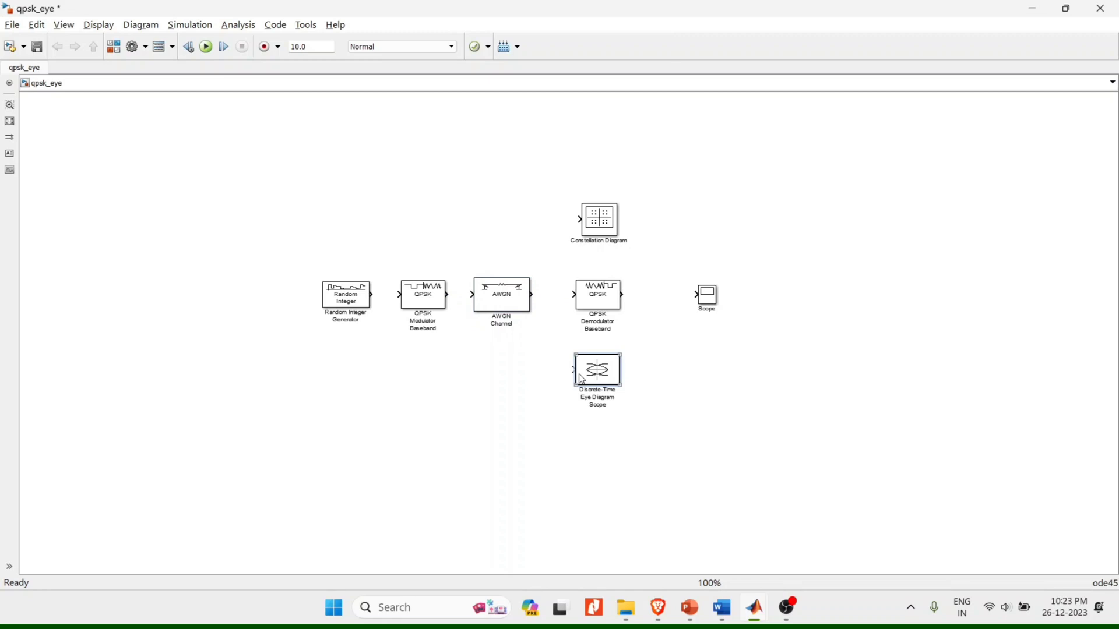
{"action": "left_click_drag", "start_coordinate": [582, 380], "coordinate": [505, 380]}
{"action": "left_click_drag", "start_coordinate": [697, 295], "coordinate": [534, 294]}
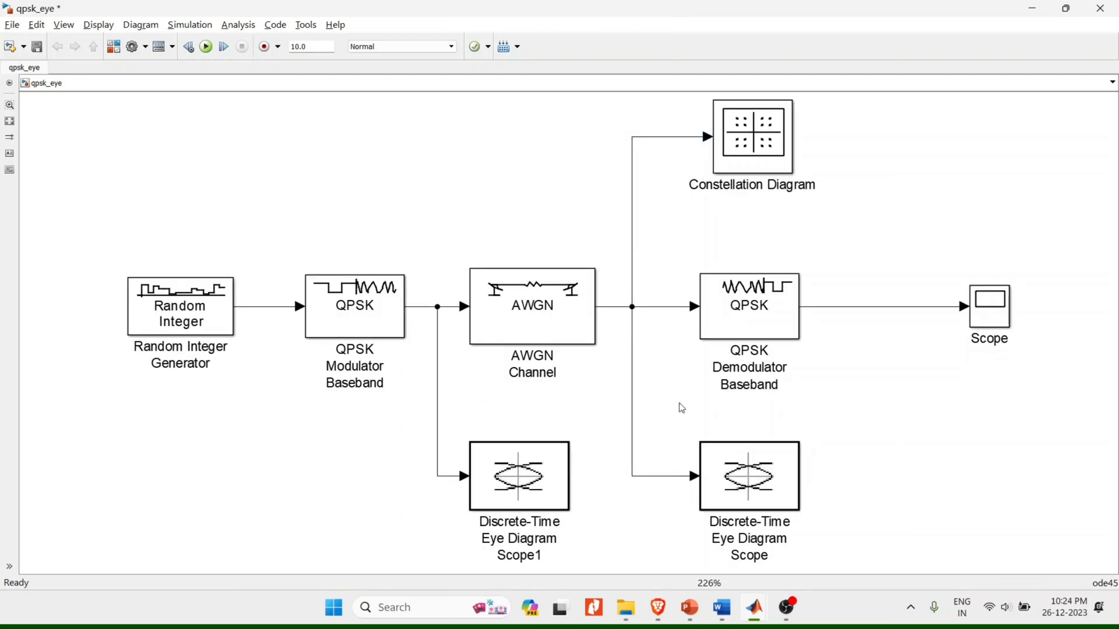
Set the Random Integer Generator's M-ary number to 4.
{"action": "left_click", "coordinate": [228, 302]}
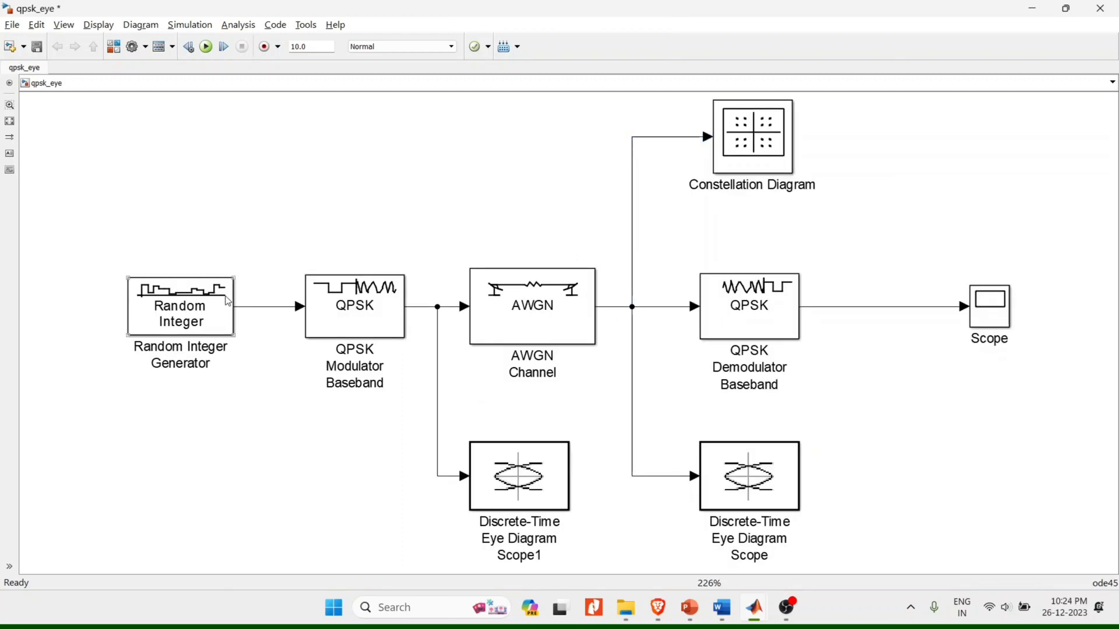
{"action": "double_click", "coordinate": [228, 302]}
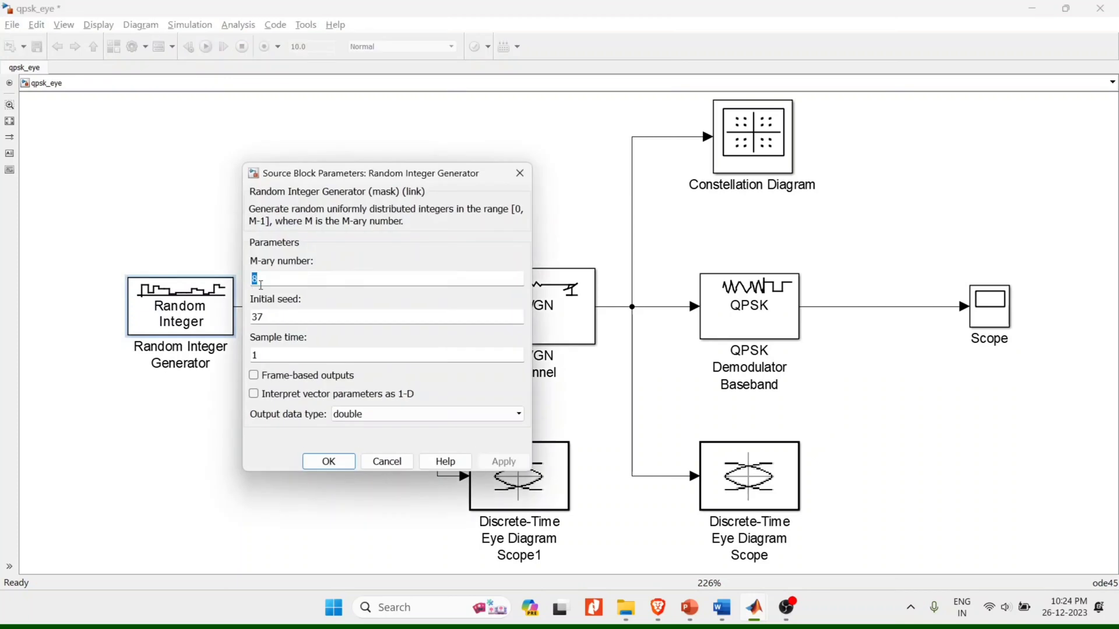
{"action": "type", "text": "4"}
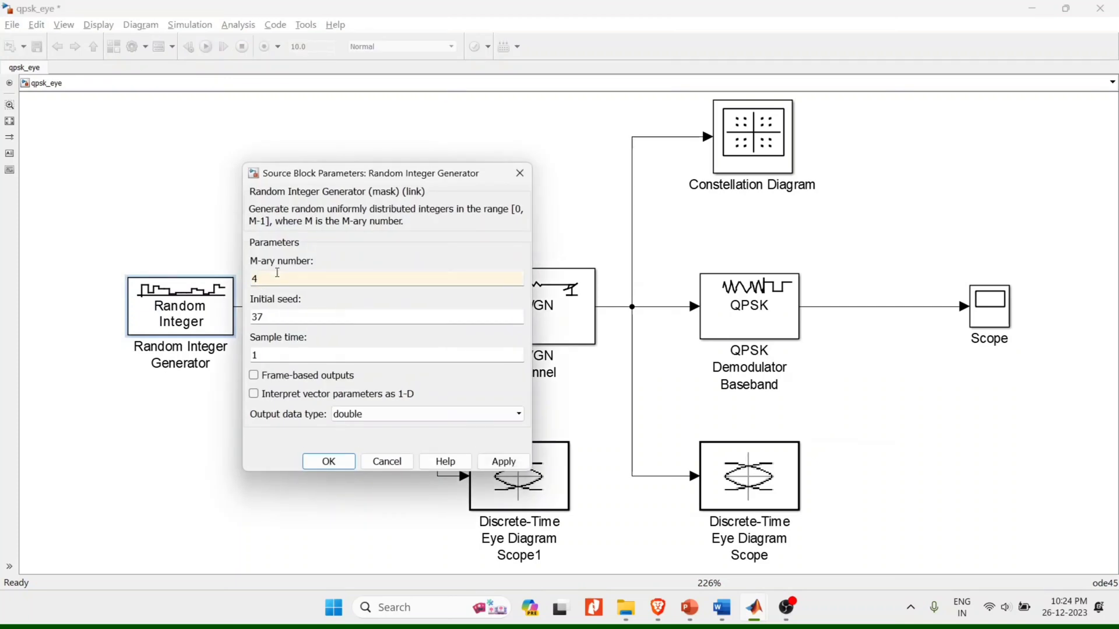
{"action": "key", "text": "Return"}
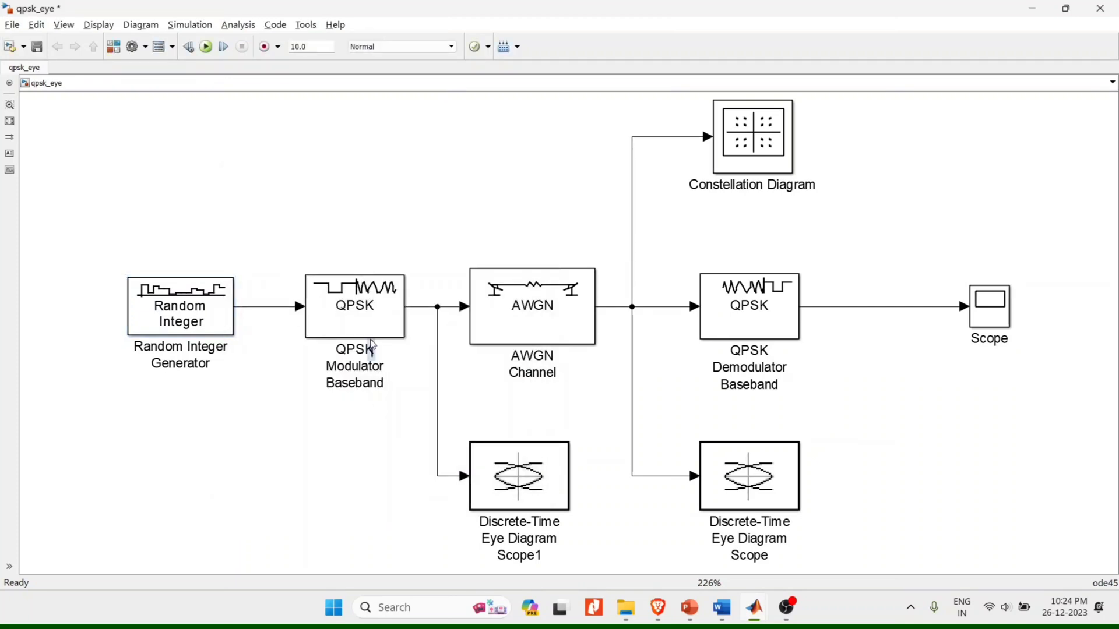
Review the QPSK Modulator and Demodulator Baseband settings, leaving them unchanged.
{"action": "double_click", "coordinate": [371, 329]}
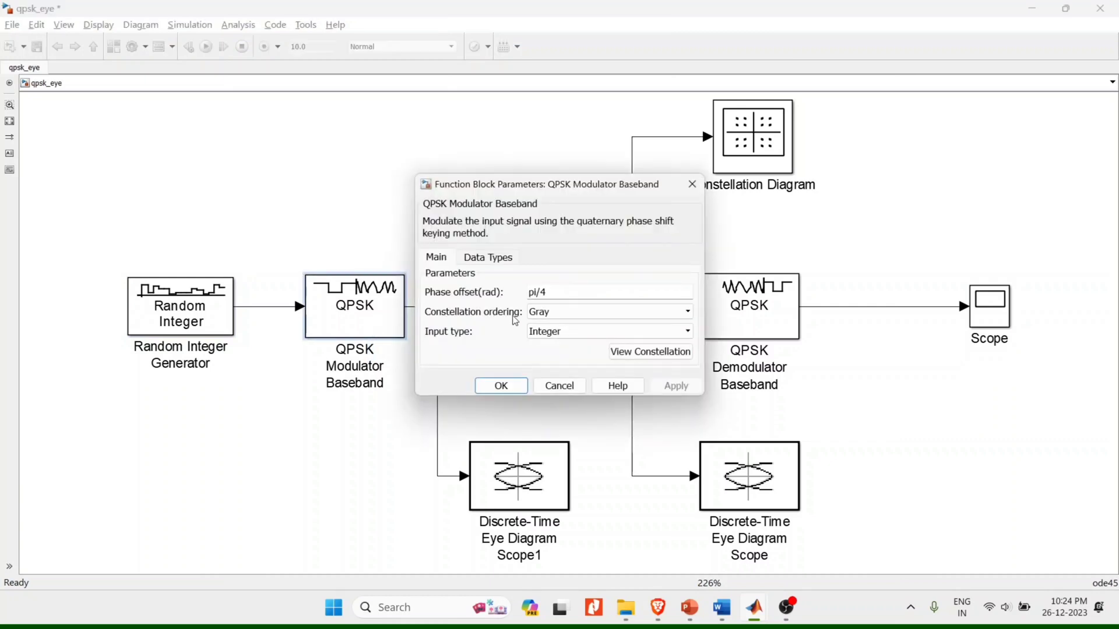
{"action": "left_click", "coordinate": [501, 386]}
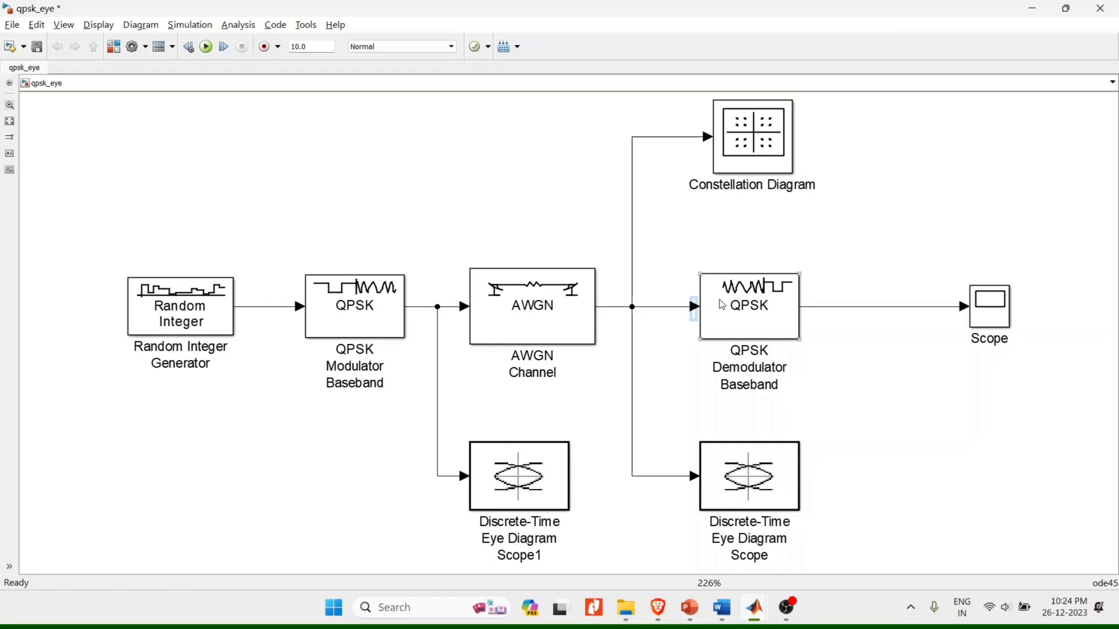
{"action": "double_click", "coordinate": [710, 303]}
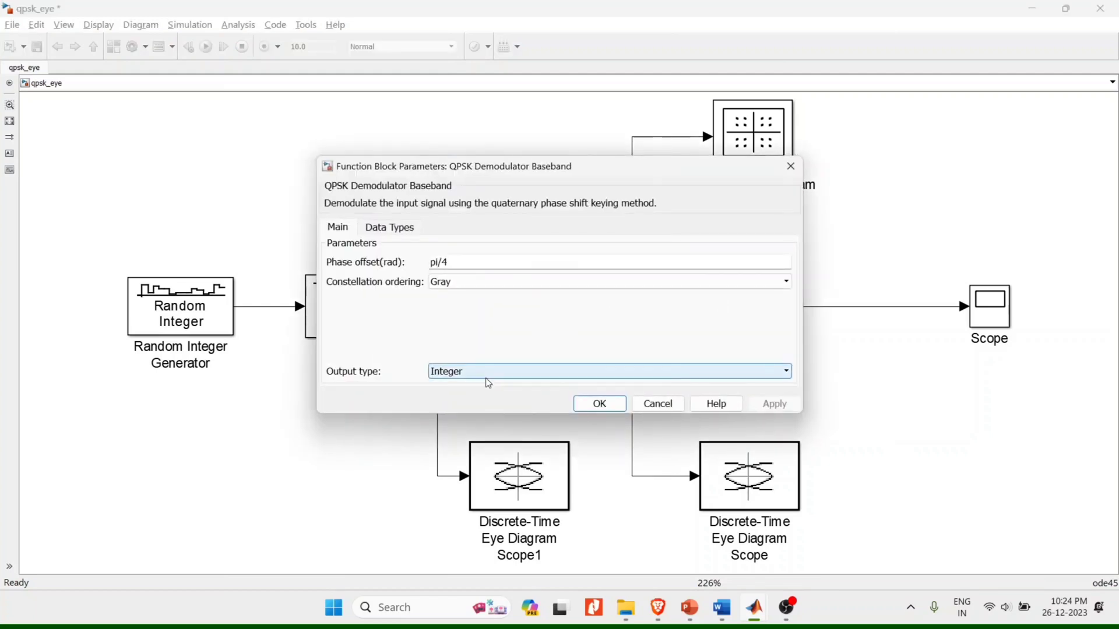
{"action": "left_click", "coordinate": [600, 402]}
Switch the AWGN Channel mode to Signal to noise ratio (SNR).
{"action": "left_click", "coordinate": [565, 304]}
{"action": "double_click", "coordinate": [565, 305]}
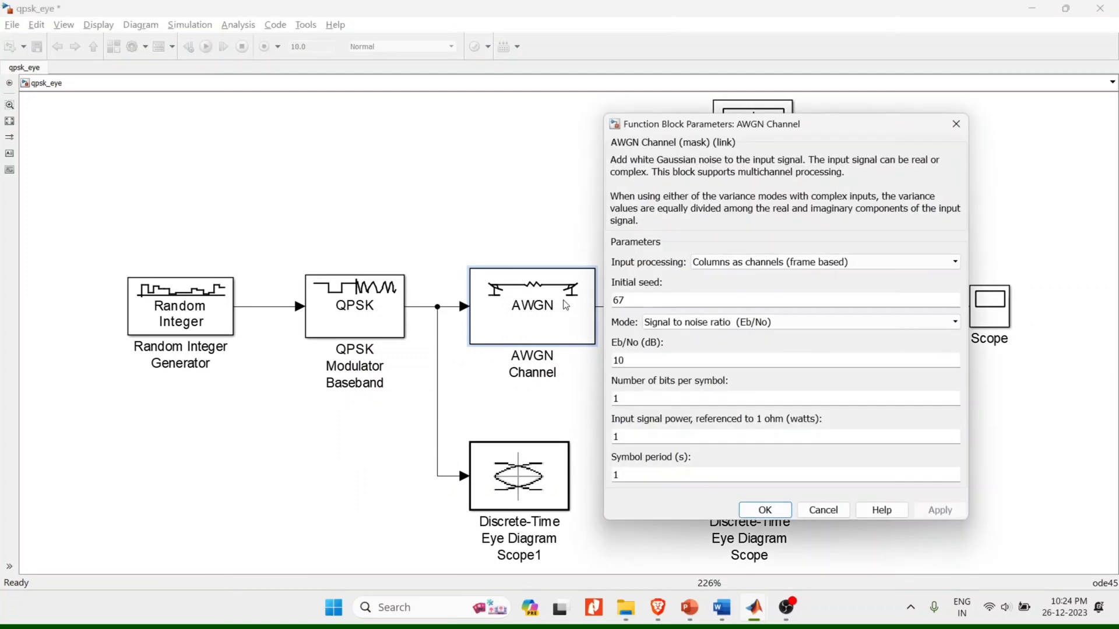
{"action": "left_click", "coordinate": [715, 326]}
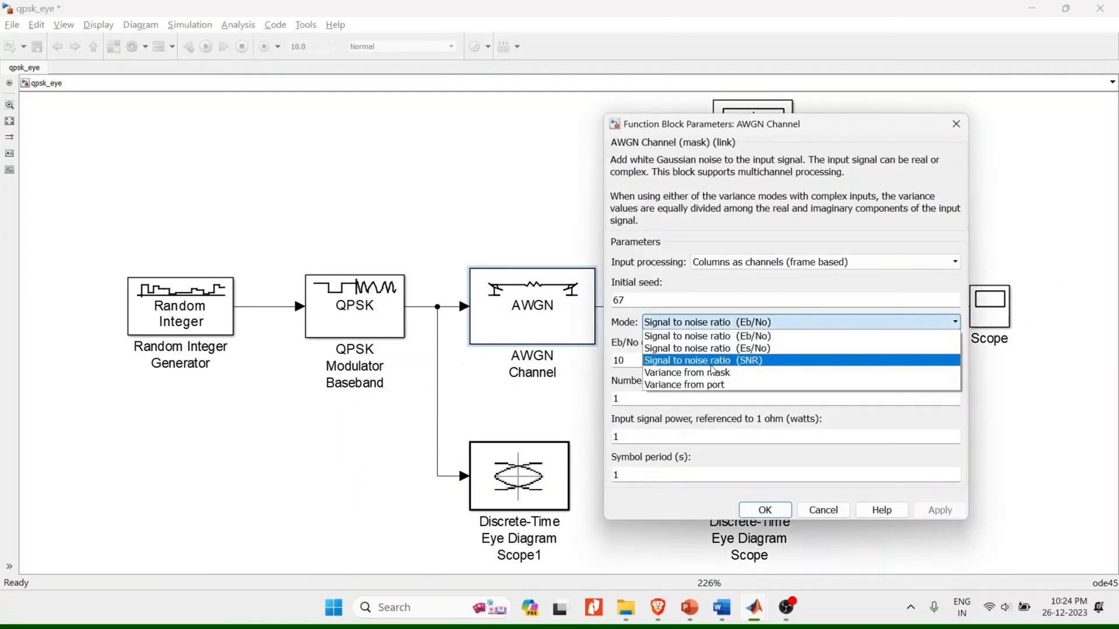
{"action": "left_click", "coordinate": [720, 360]}
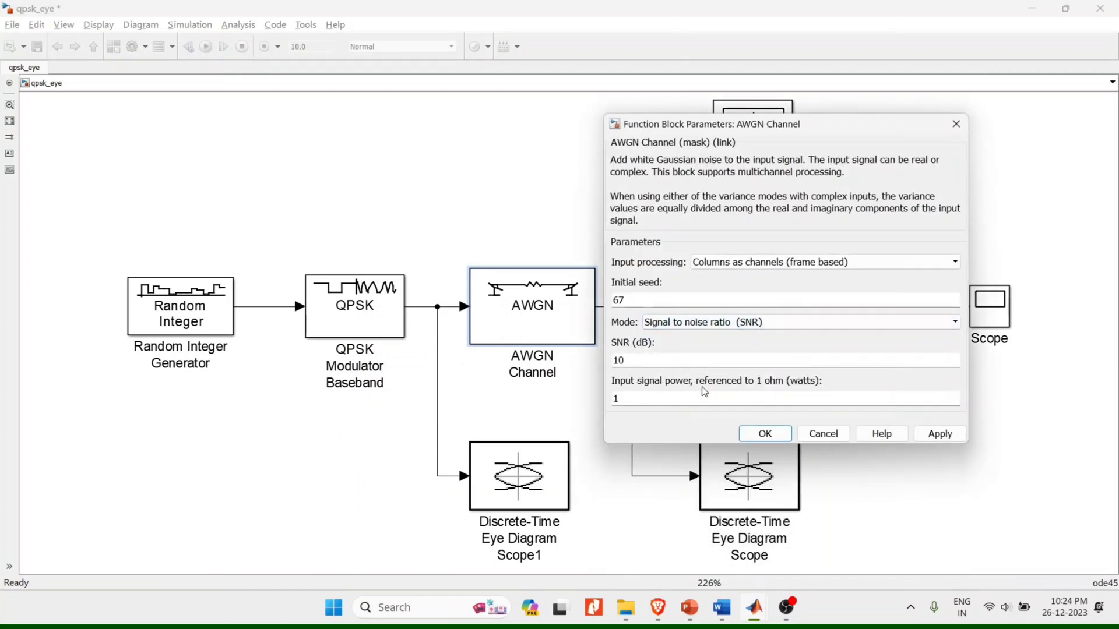
{"action": "left_click", "coordinate": [765, 433]}
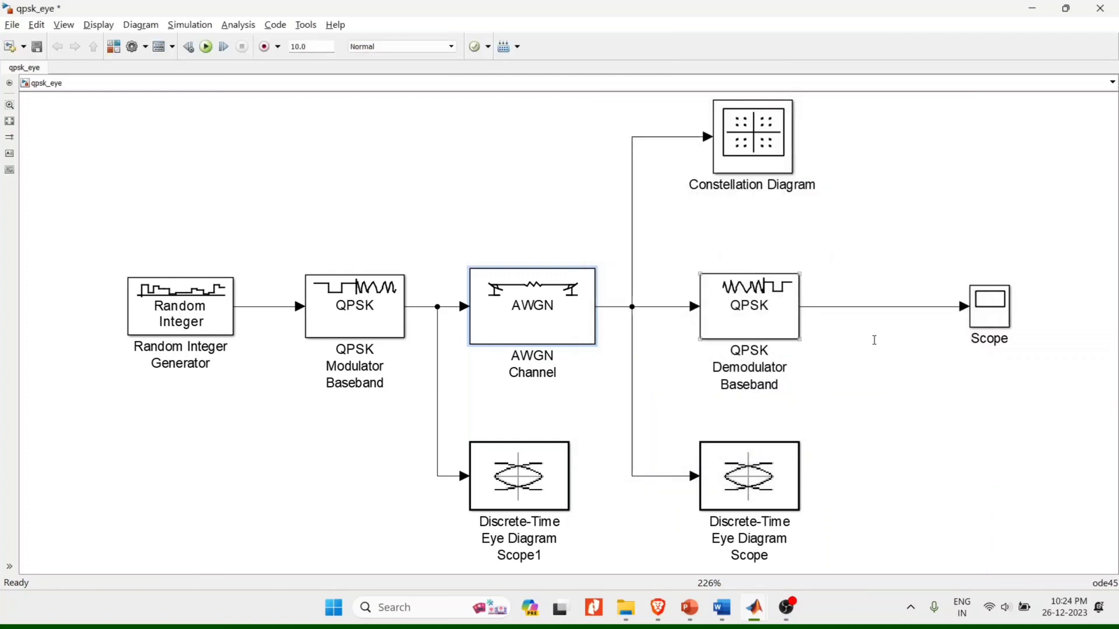
Run the simulation, hide the eye diagram and constellation windows, and open the Scope.
{"action": "left_click", "coordinate": [207, 49]}
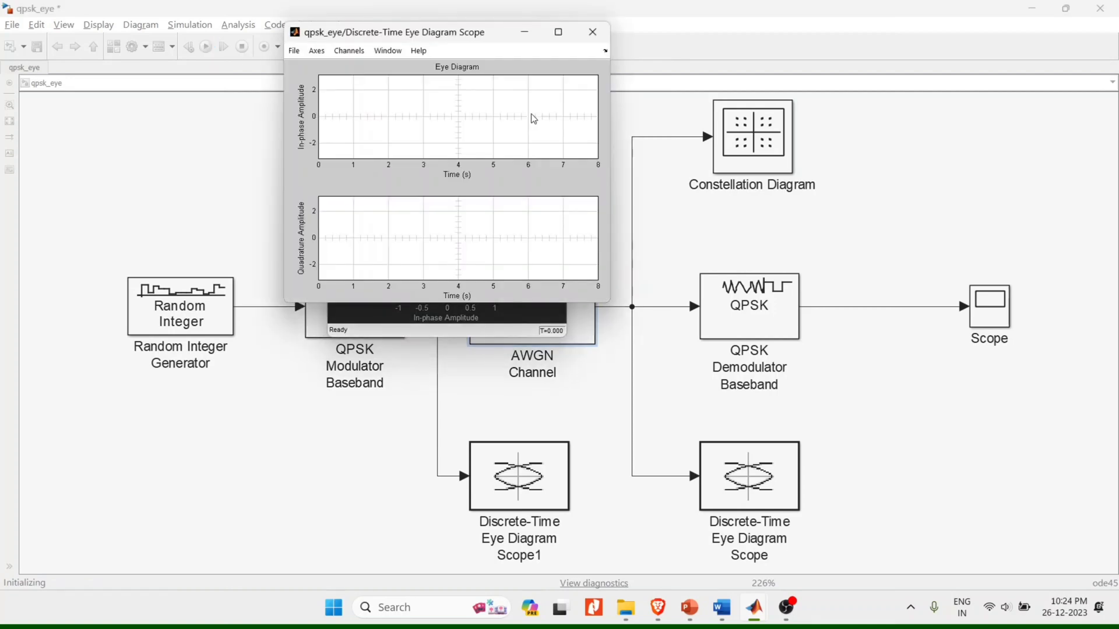
{"action": "left_click", "coordinate": [523, 36]}
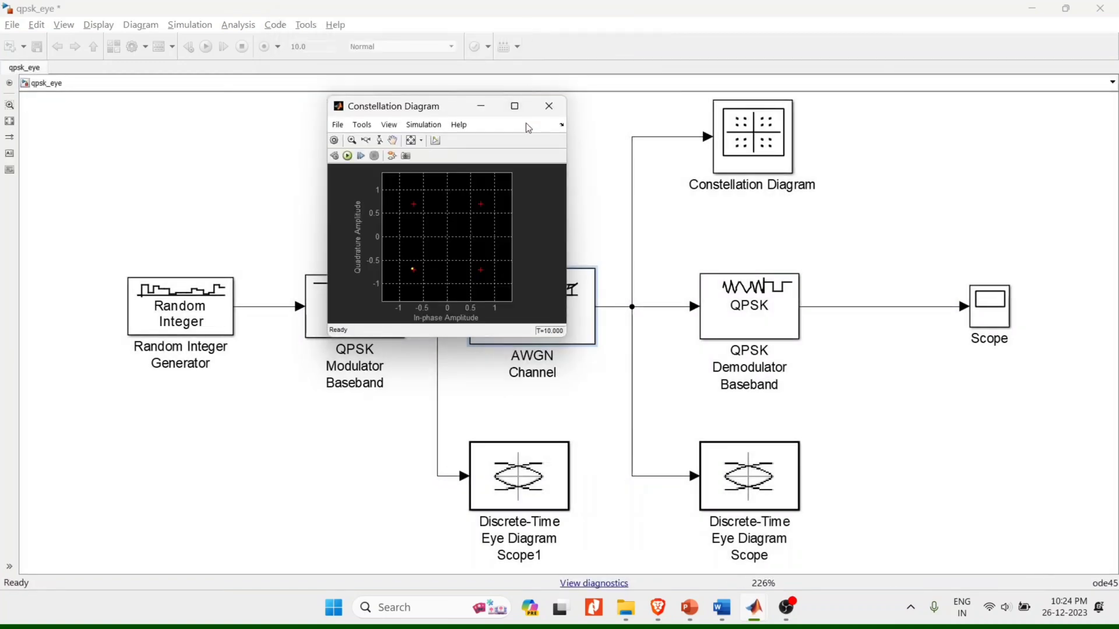
{"action": "left_click", "coordinate": [486, 109]}
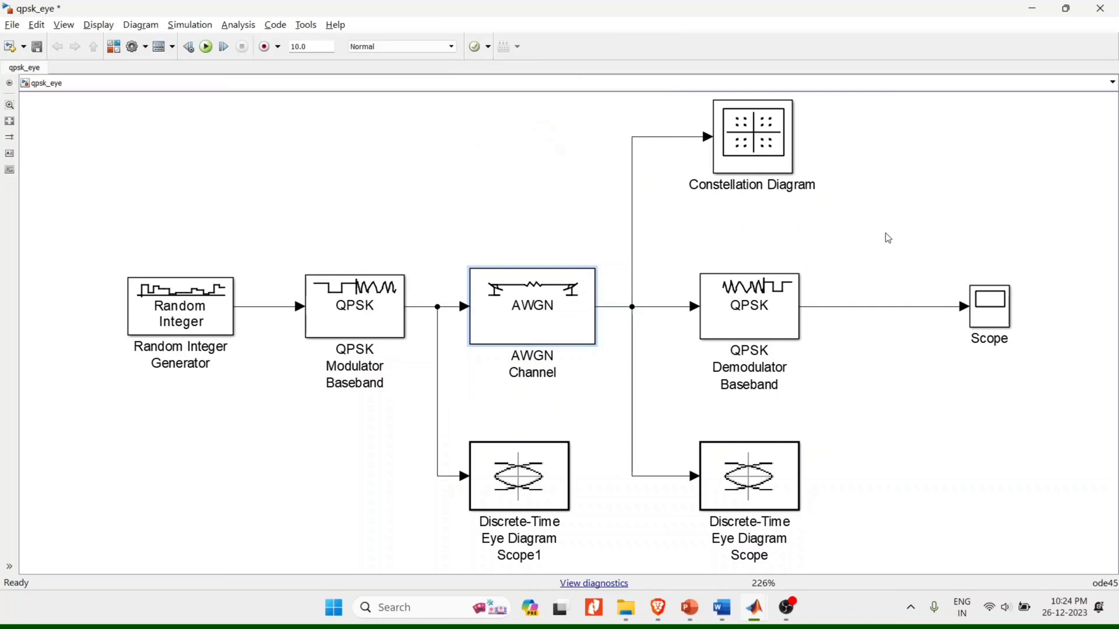
{"action": "left_click", "coordinate": [988, 313]}
{"action": "double_click", "coordinate": [988, 313]}
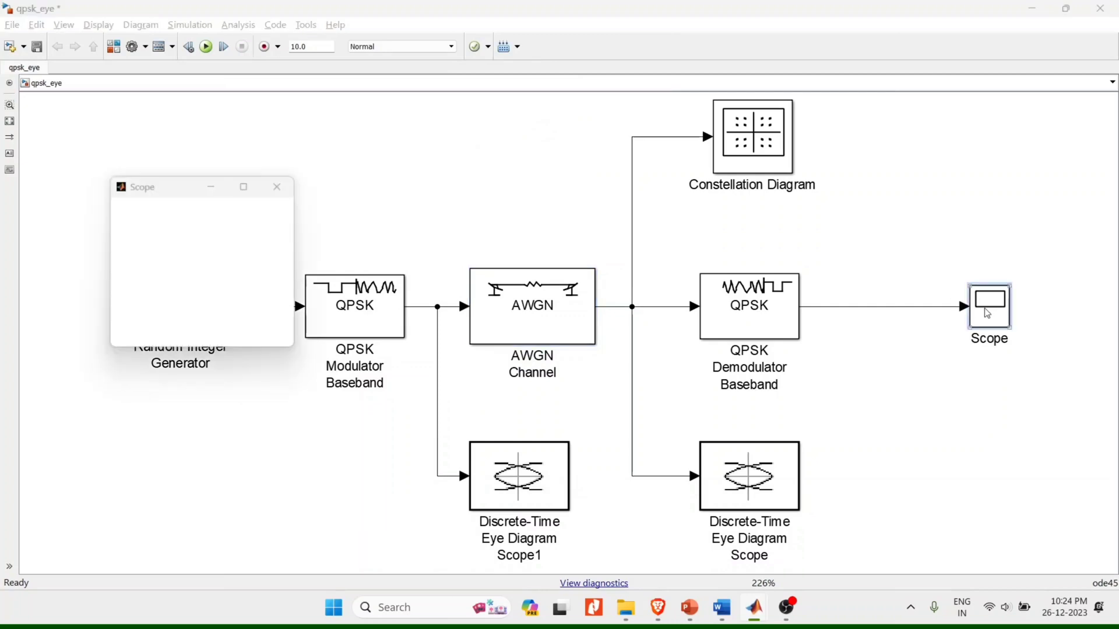
Set the Scope's Number of axes to 2, then close the Scope window.
{"action": "left_click", "coordinate": [246, 185]}
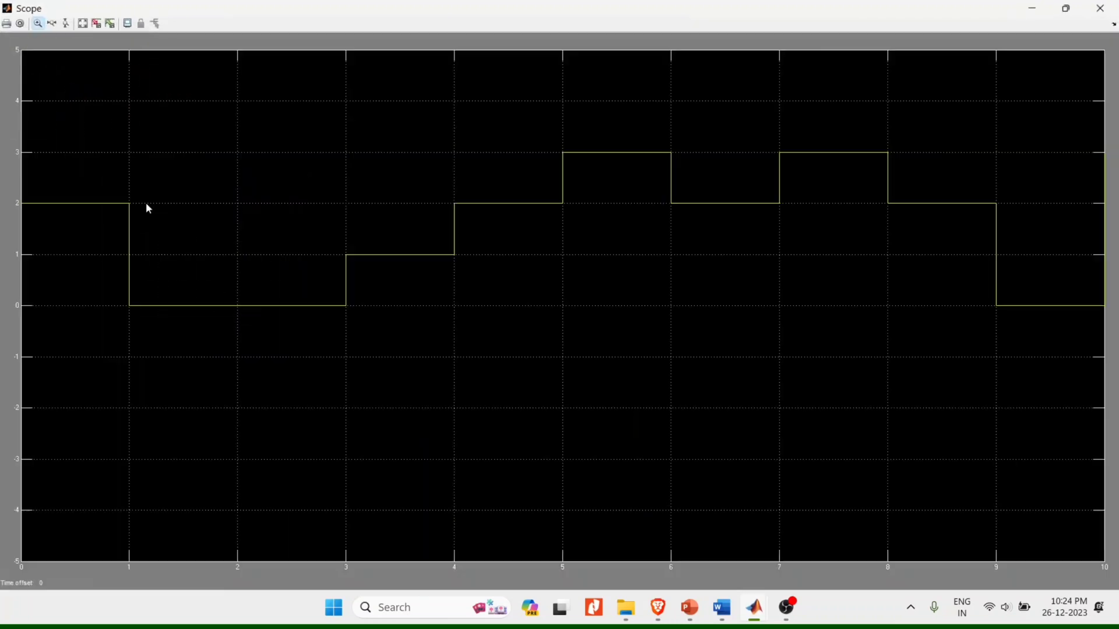
{"action": "left_click", "coordinate": [20, 24]}
{"action": "left_click_drag", "start_coordinate": [104, 26], "coordinate": [245, 123]}
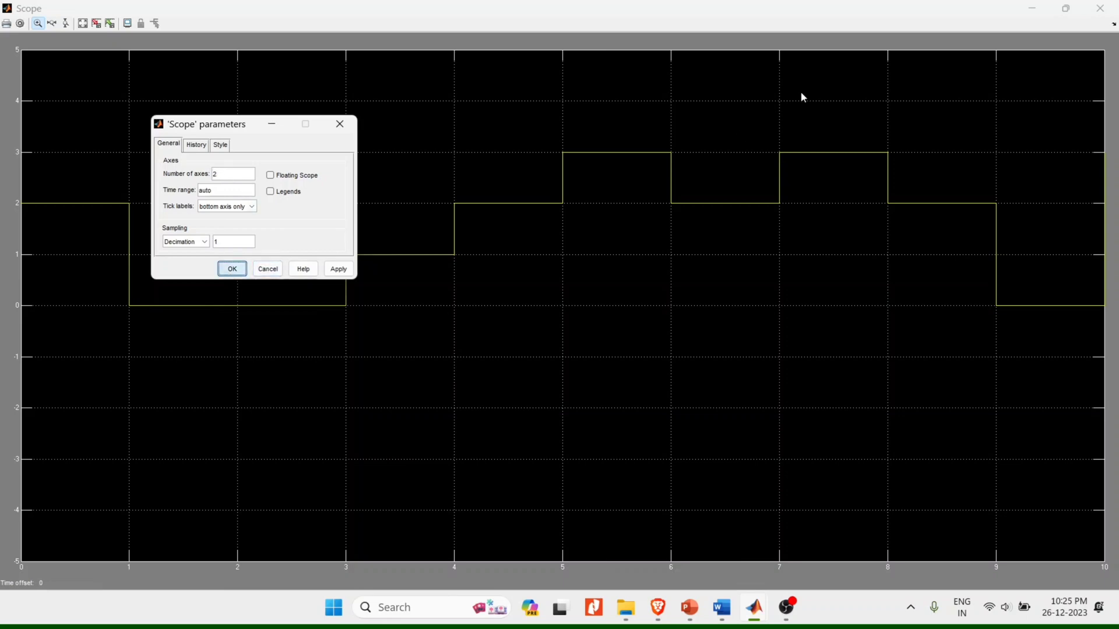
{"action": "key", "text": "Return"}
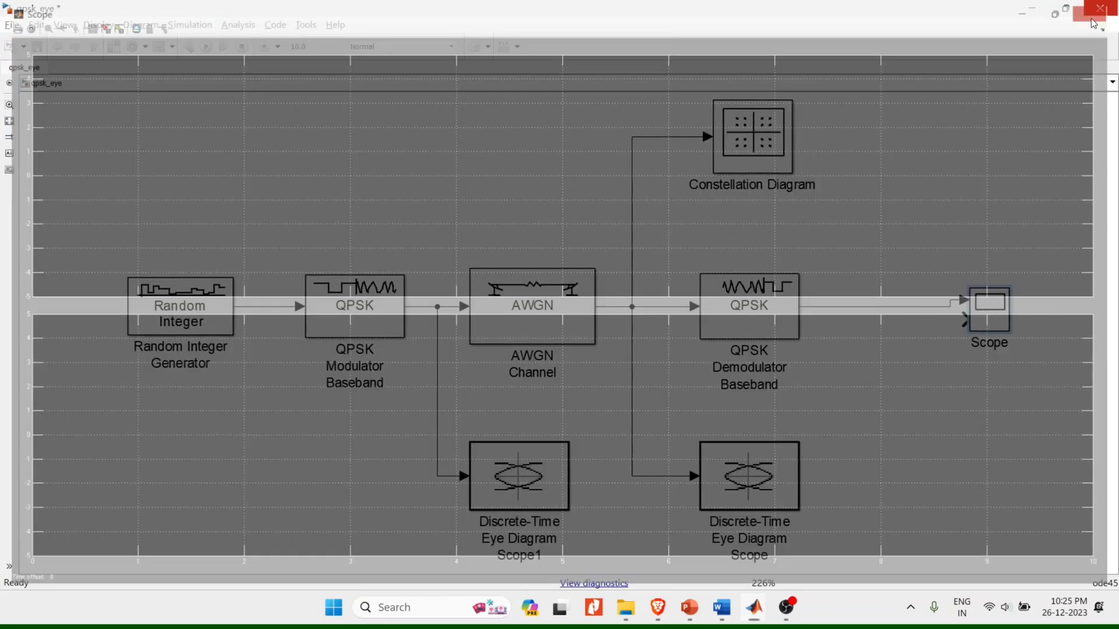
{"action": "left_click", "coordinate": [1100, 8]}
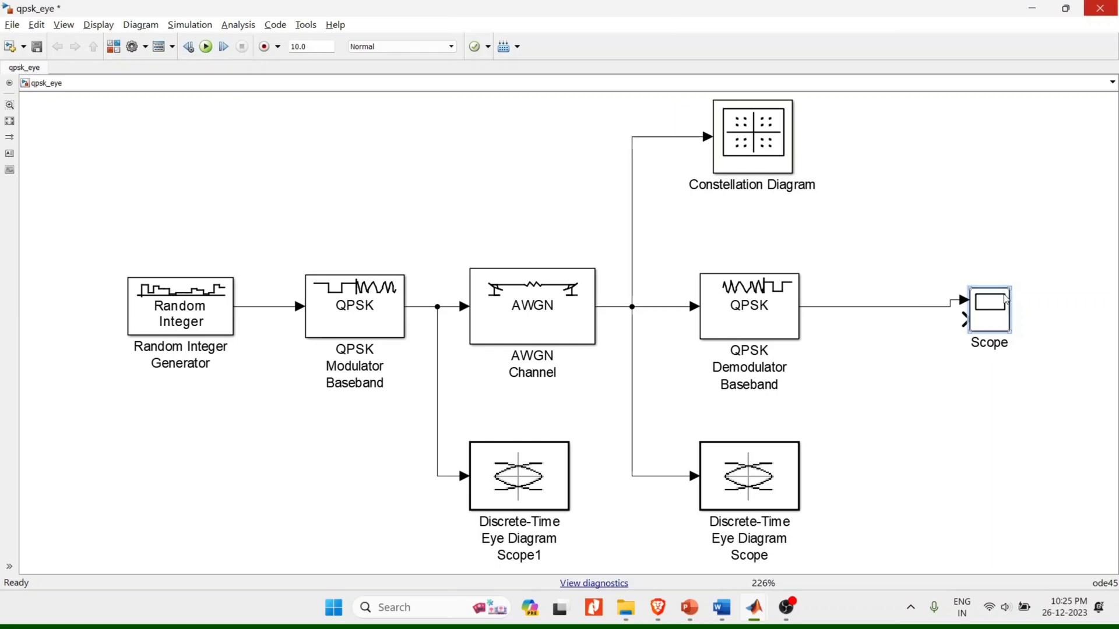
Replace the demodulator-to-Scope line with a Random Integer branch into the Scope, then run.
{"action": "left_click_drag", "start_coordinate": [1006, 299], "coordinate": [1006, 306]}
{"action": "left_click", "coordinate": [951, 307]}
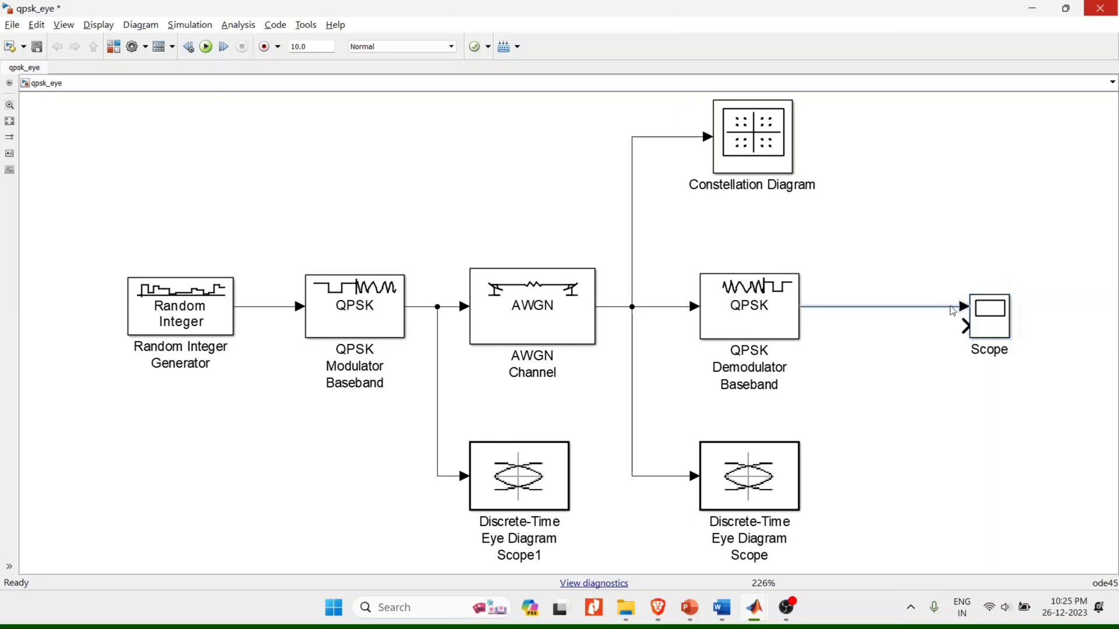
{"action": "key", "text": "Delete"}
{"action": "left_click_drag", "start_coordinate": [963, 307], "coordinate": [257, 305]}
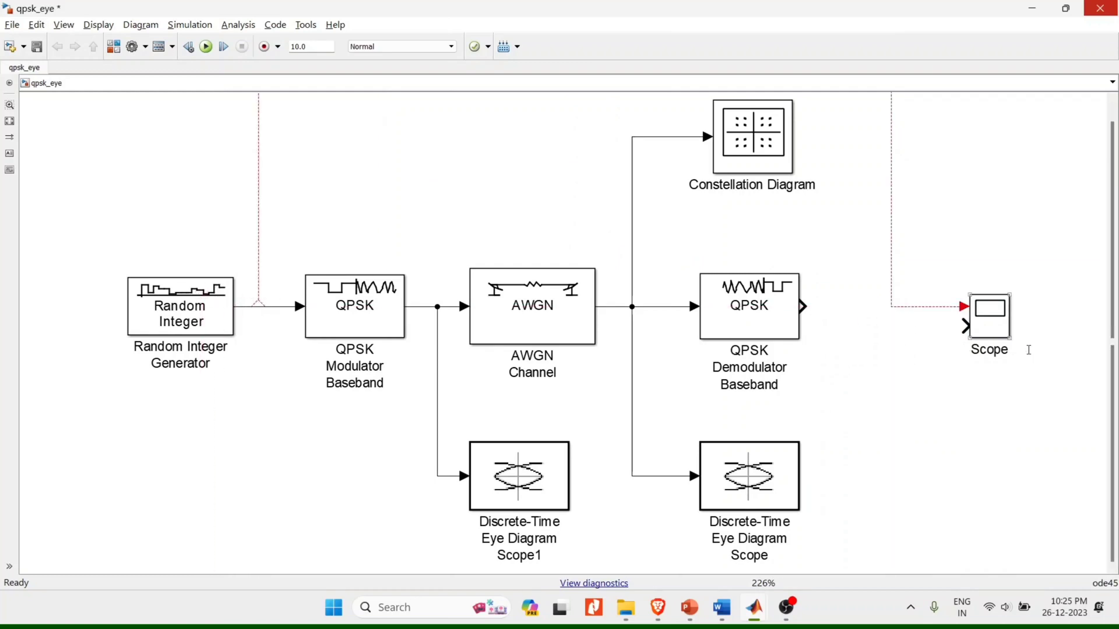
{"action": "left_click", "coordinate": [259, 228]}
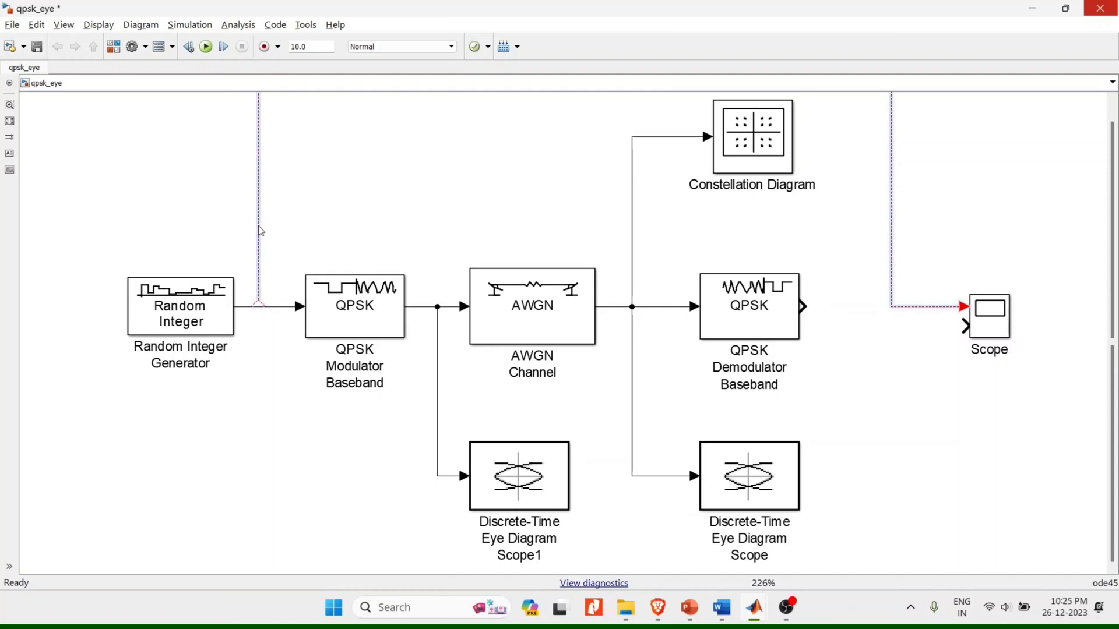
{"action": "mouse_move", "coordinate": [991, 318]}
{"action": "left_mouse_down"}
{"action": "mouse_move", "coordinate": [970, 298]}
{"action": "mouse_move", "coordinate": [774, 305]}
{"action": "left_mouse_up"}
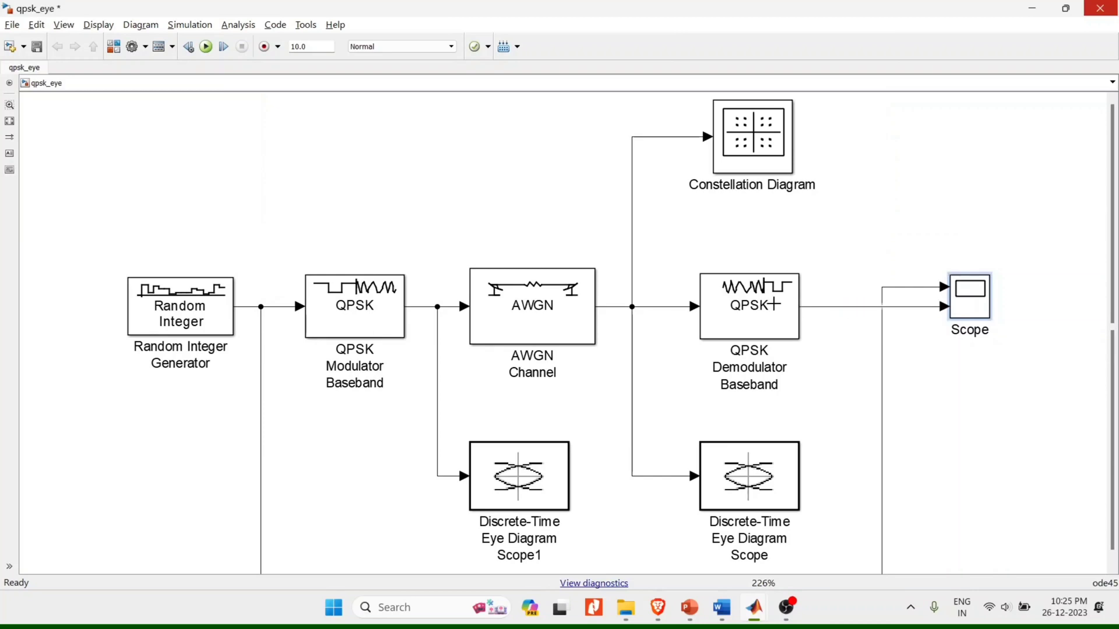
{"action": "left_click", "coordinate": [208, 47]}
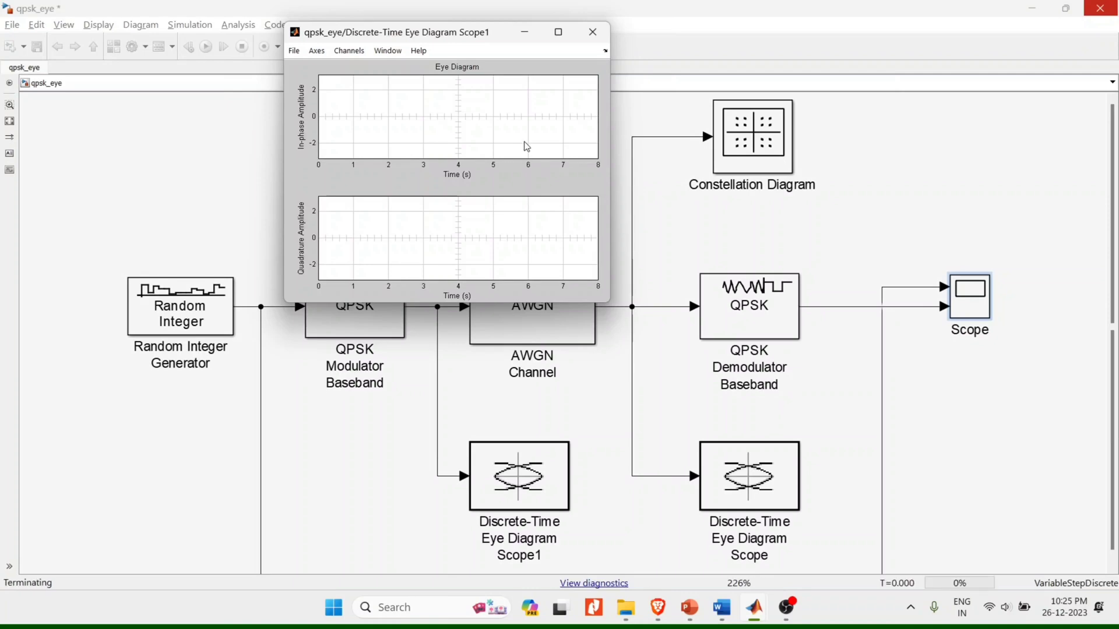
{"action": "left_click", "coordinate": [557, 32]}
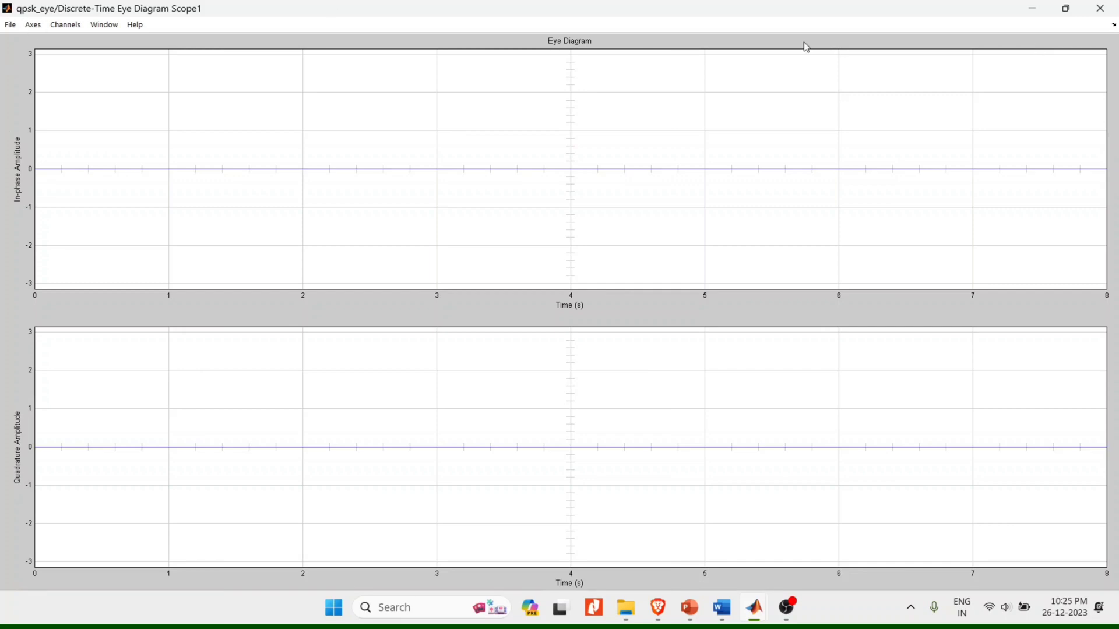
{"action": "left_click", "coordinate": [1103, 8]}
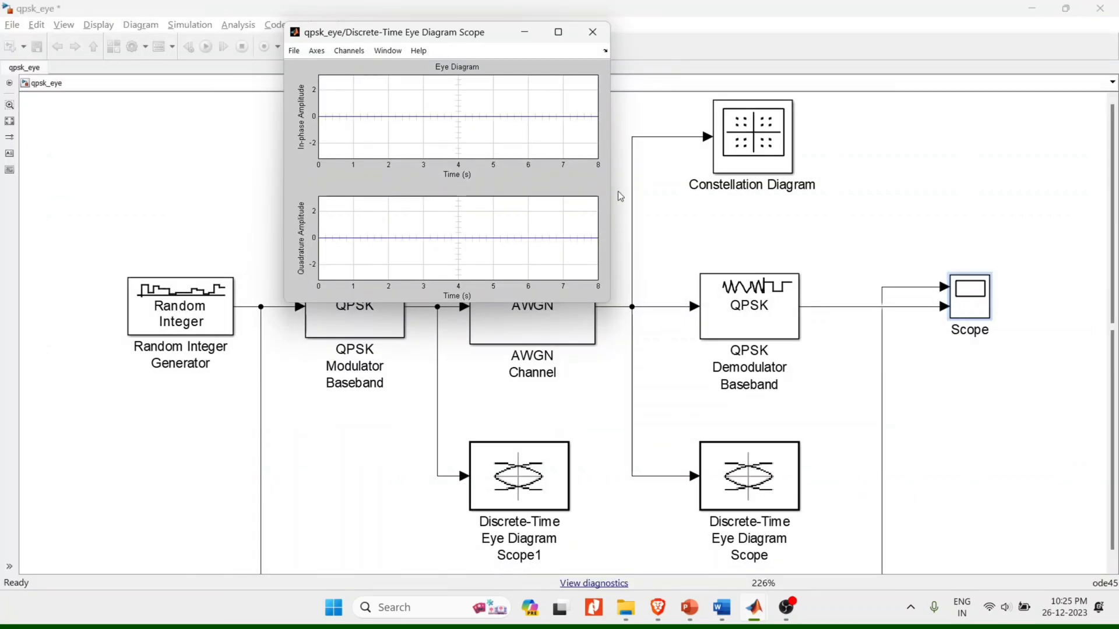
Set the Random Integer Generator sample time to 0.001.
{"action": "left_click", "coordinate": [593, 32]}
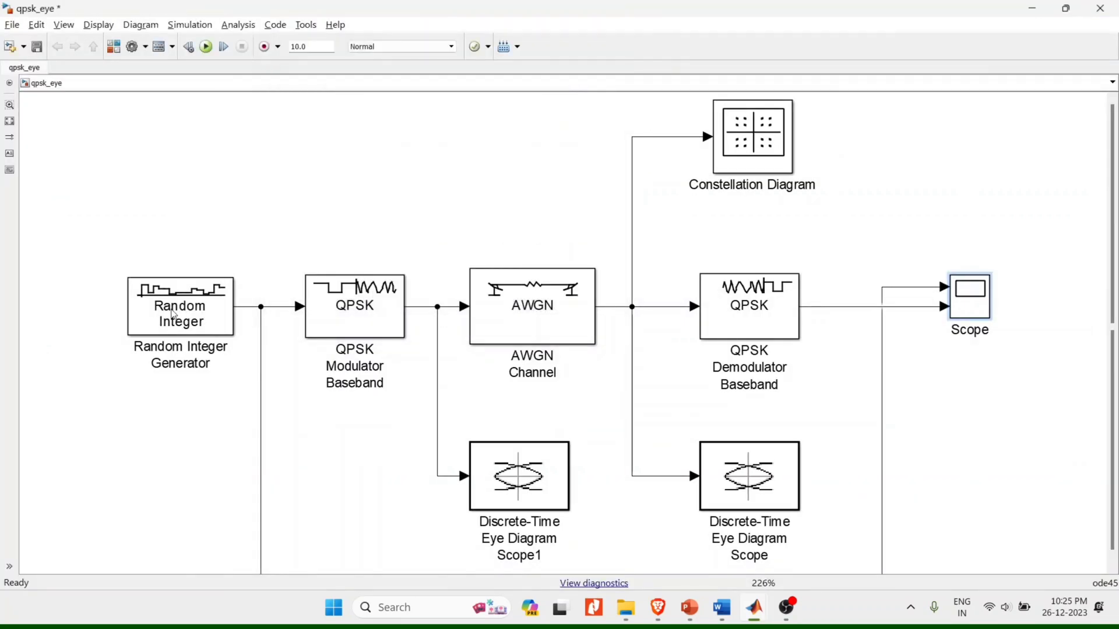
{"action": "double_click", "coordinate": [174, 314]}
{"action": "double_click", "coordinate": [288, 354]}
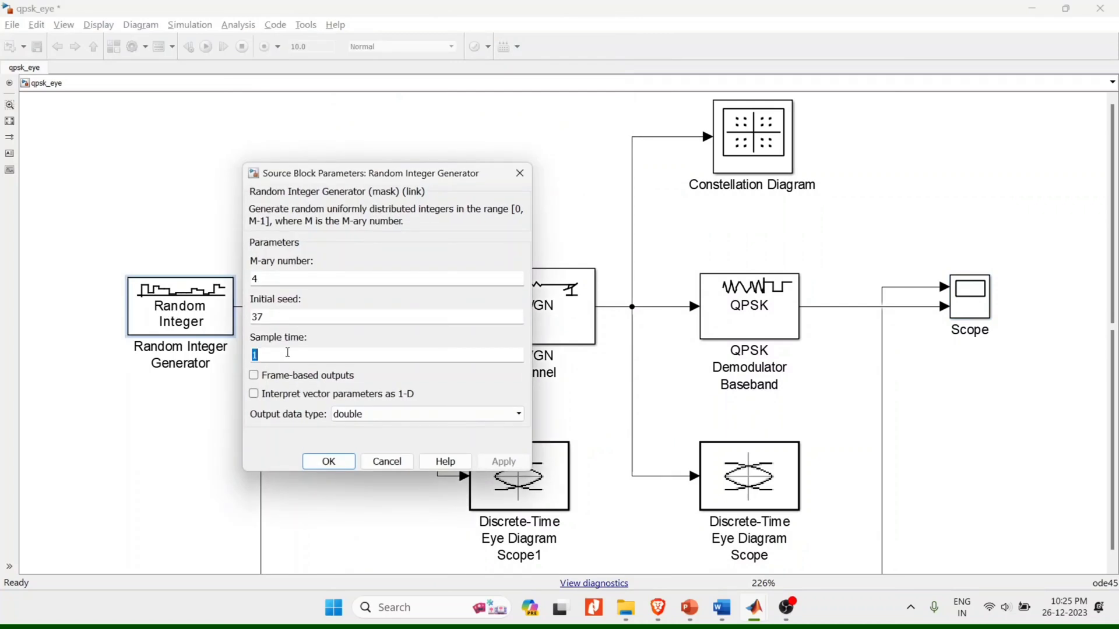
{"action": "type", "text": "0.001"}
{"action": "key", "text": "Return"}
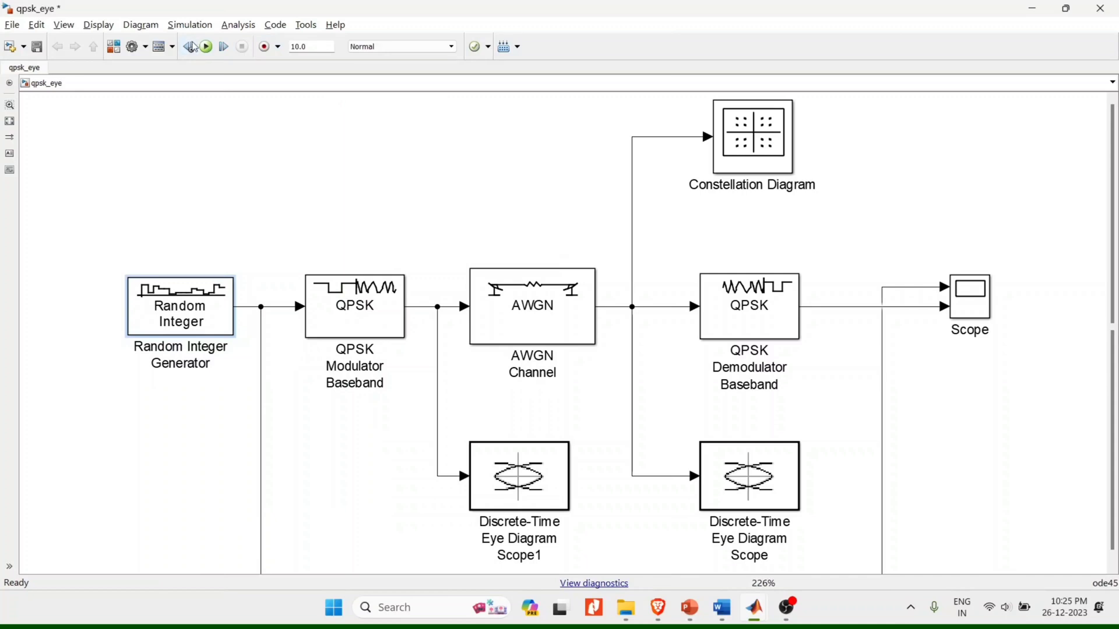
Rerun the simulation and view the clean and noisy eye diagrams full screen.
{"action": "left_click", "coordinate": [207, 47]}
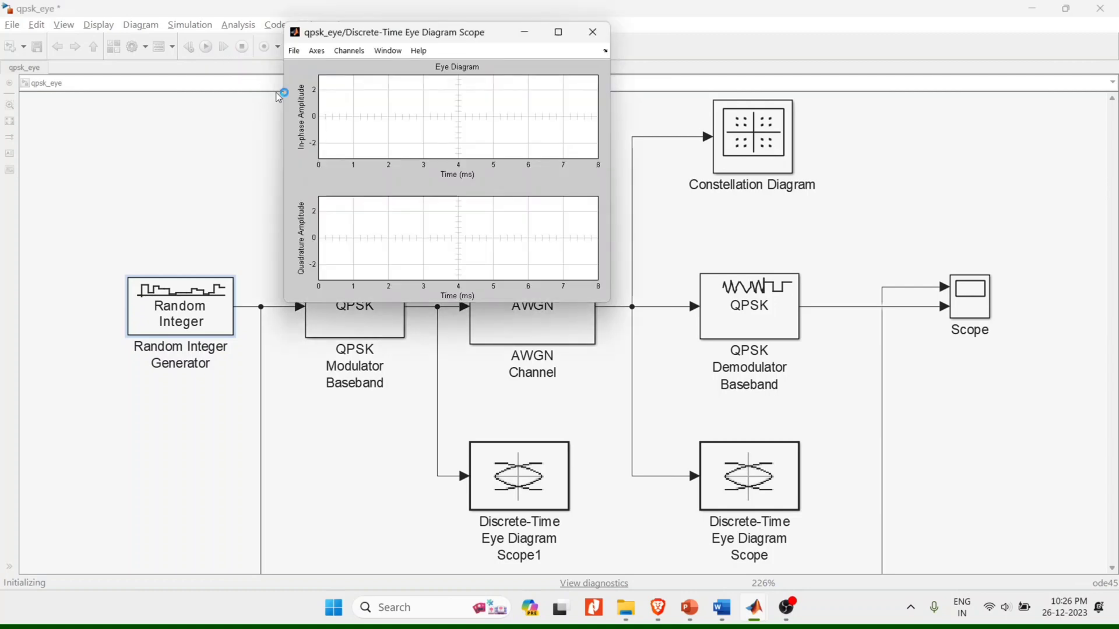
{"action": "left_click", "coordinate": [558, 33]}
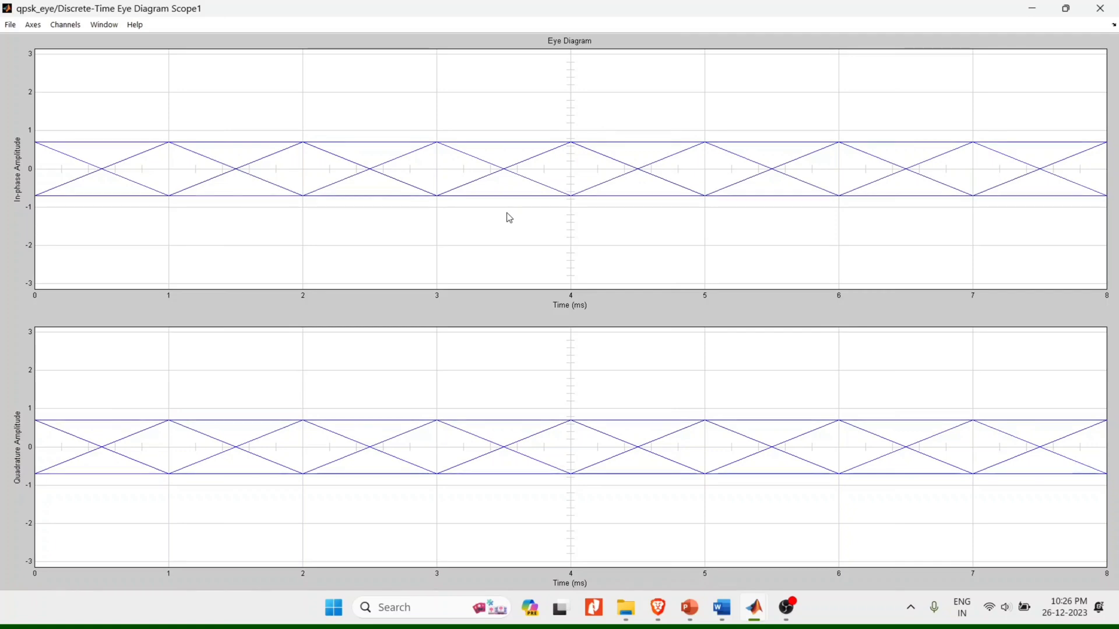
{"action": "left_click", "coordinate": [1034, 11]}
{"action": "left_click", "coordinate": [559, 32]}
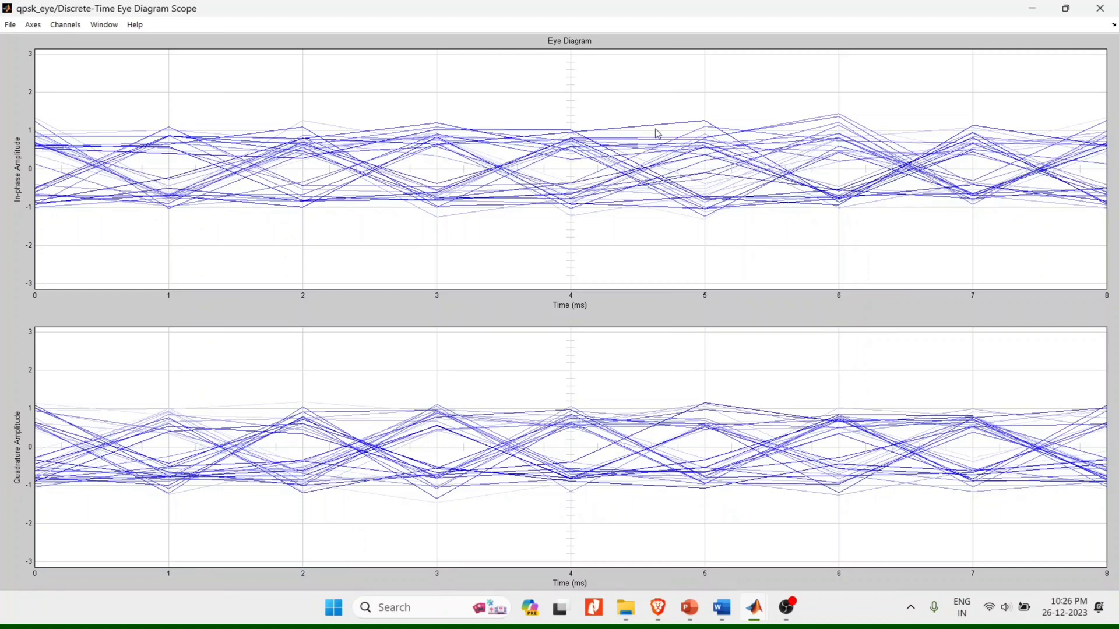
Close the eye diagram and open the Constellation Diagram maximized.
{"action": "left_click", "coordinate": [1032, 8]}
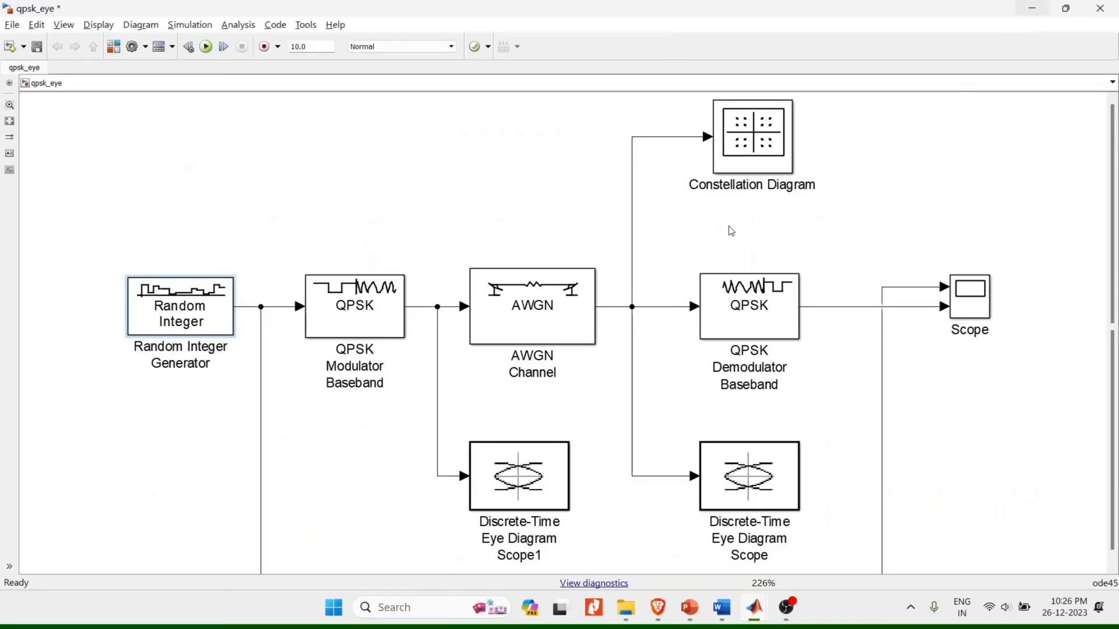
{"action": "left_click", "coordinate": [743, 150]}
{"action": "double_click", "coordinate": [743, 151]}
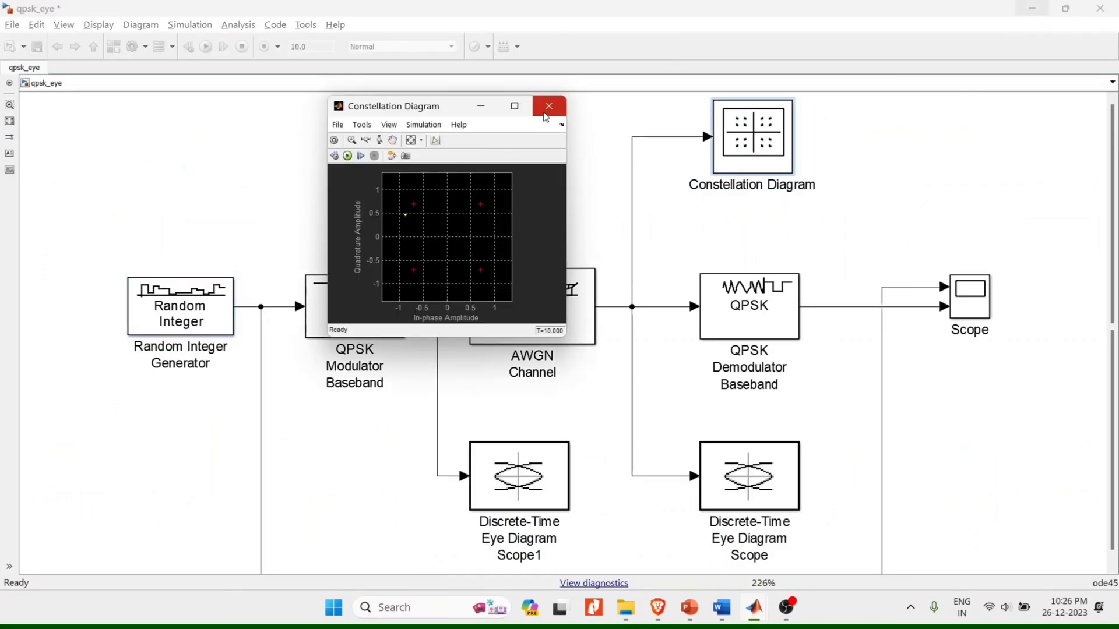
{"action": "left_click", "coordinate": [515, 106]}
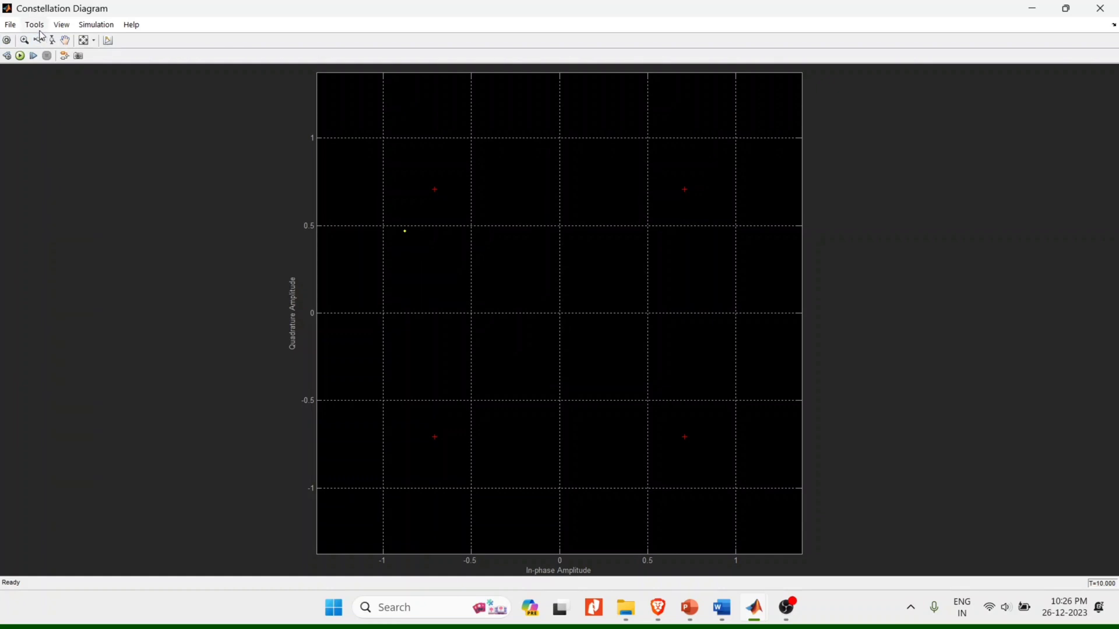
Set Symbols to display to 1000000 so four noisy clusters show, then close the constellation window.
{"action": "left_click", "coordinate": [19, 29]}
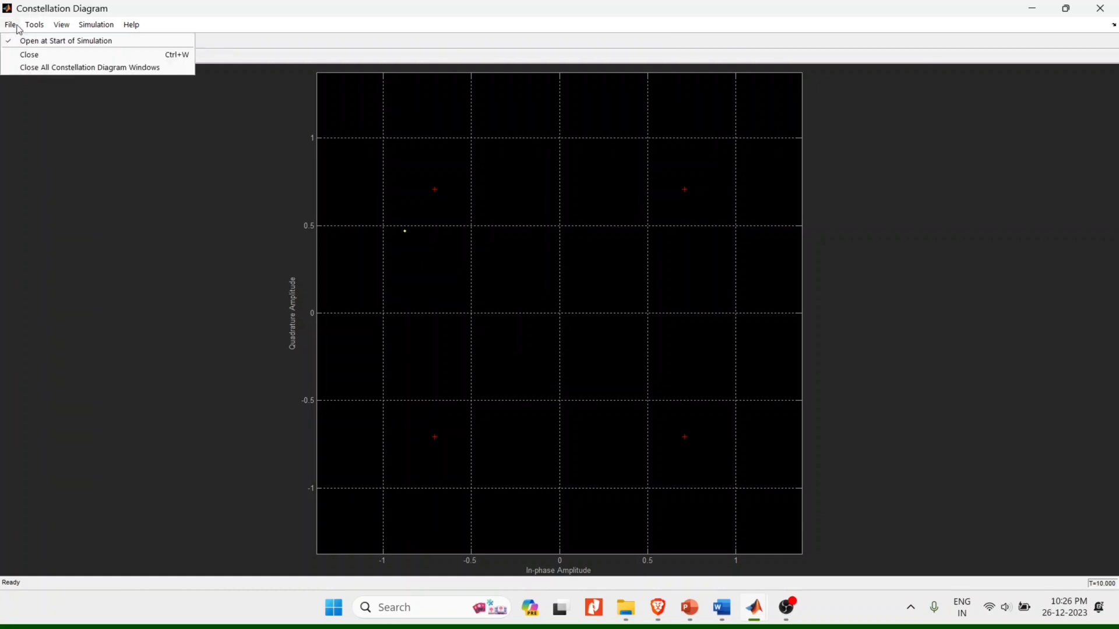
{"action": "left_click", "coordinate": [19, 29]}
{"action": "left_click", "coordinate": [7, 40]}
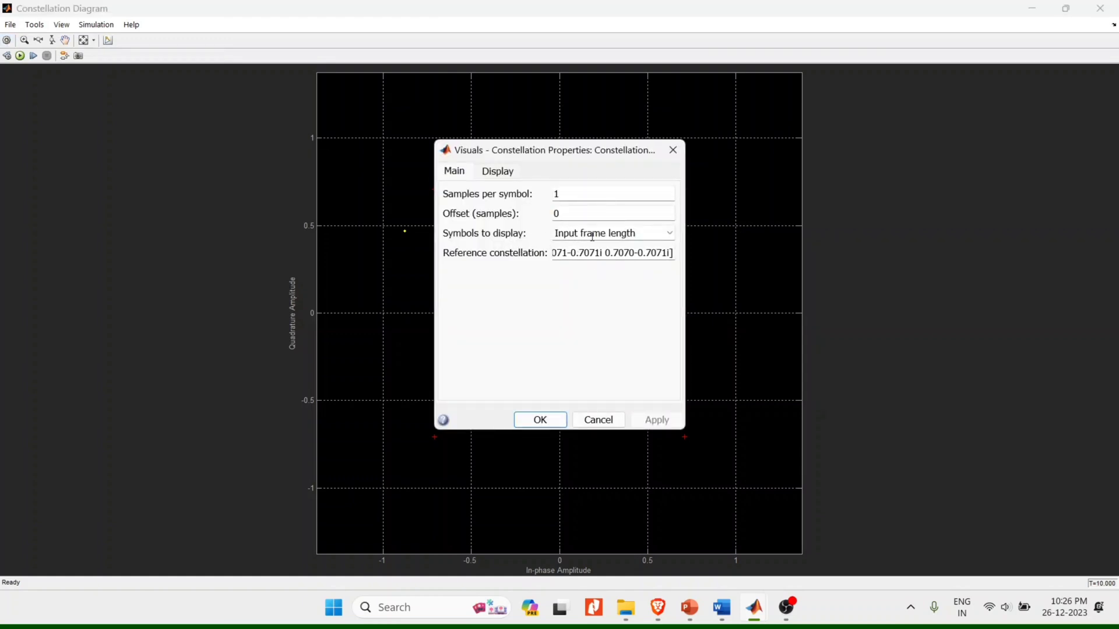
{"action": "left_click", "coordinate": [646, 233]}
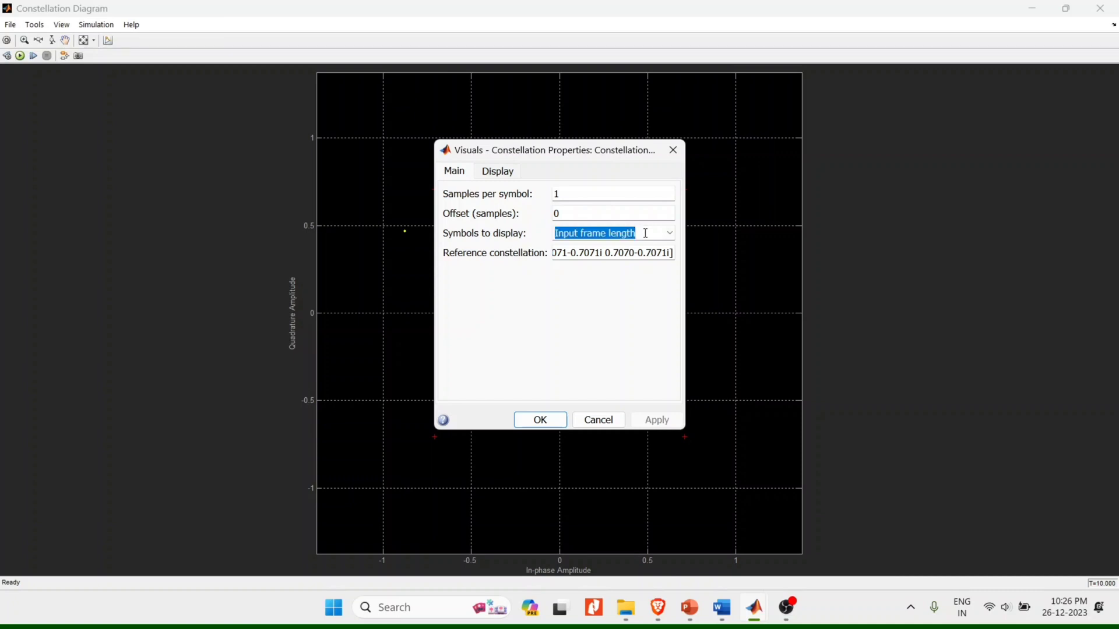
{"action": "key", "text": "BackSpace"}
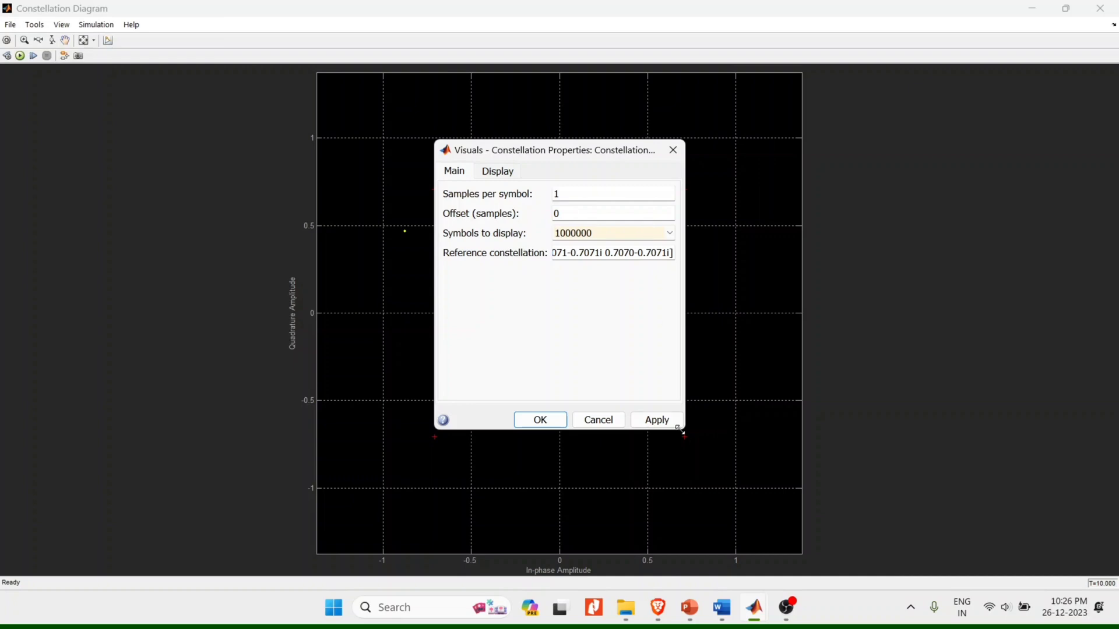
{"action": "left_click", "coordinate": [669, 423]}
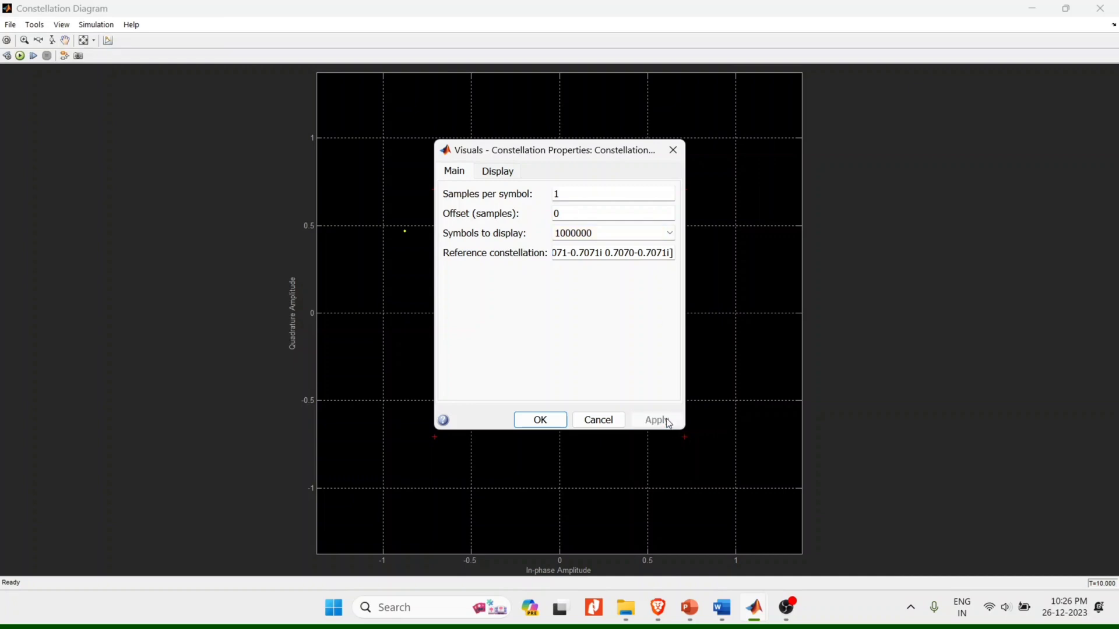
{"action": "left_click", "coordinate": [537, 421]}
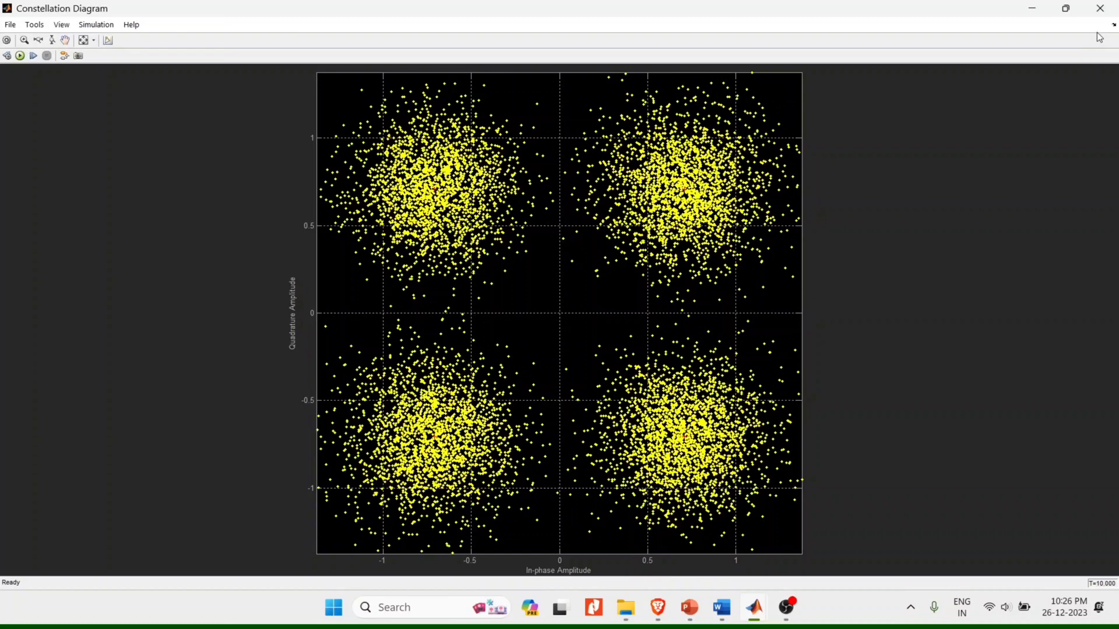
{"action": "left_click", "coordinate": [1032, 9]}
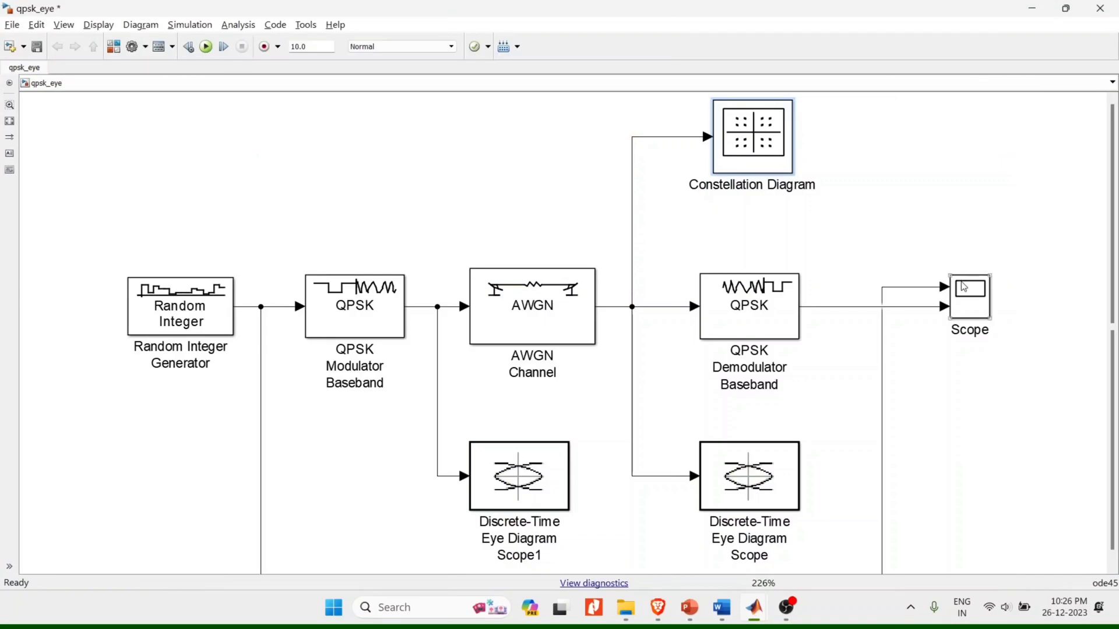
Autoscale both Scope traces and zoom the time axis to roughly 5.23–5.32 s.
{"action": "double_click", "coordinate": [965, 287]}
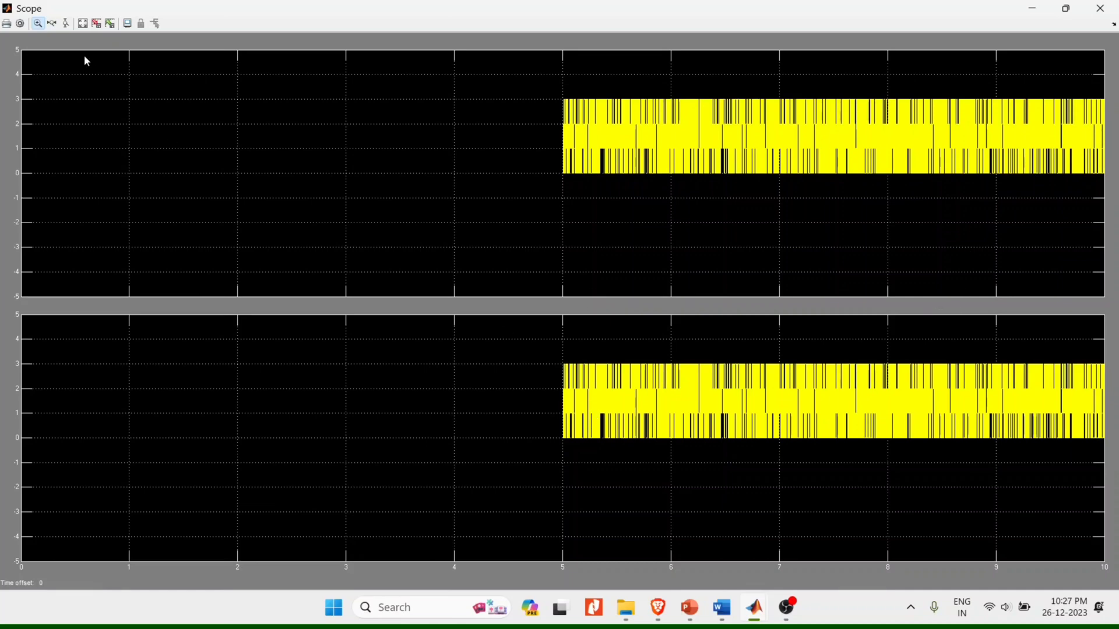
{"action": "left_click", "coordinate": [88, 26]}
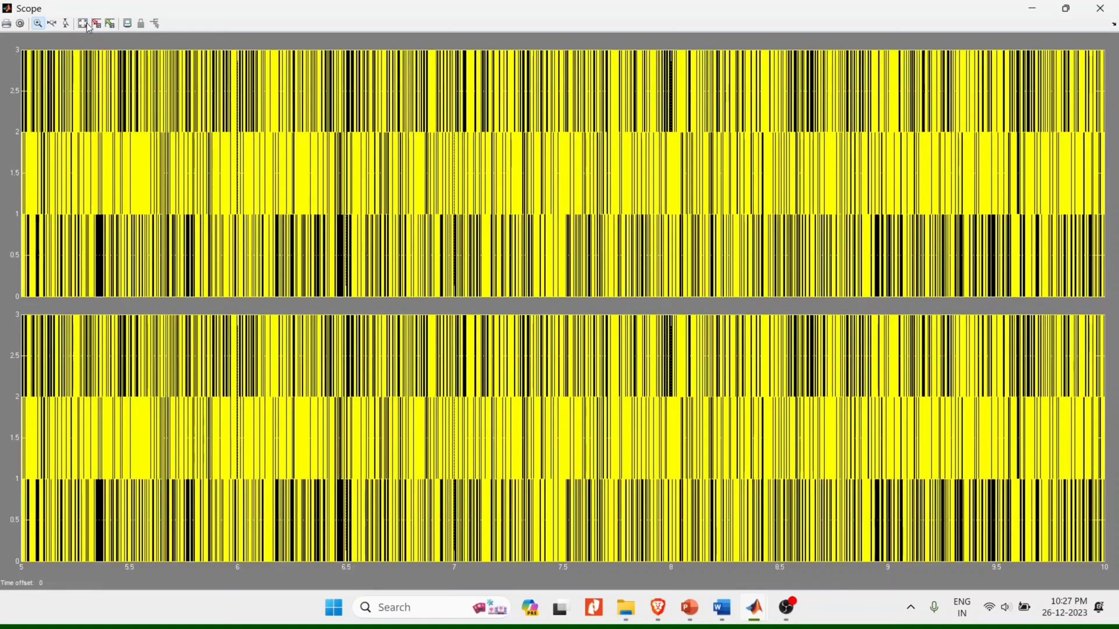
{"action": "left_click", "coordinate": [53, 25]}
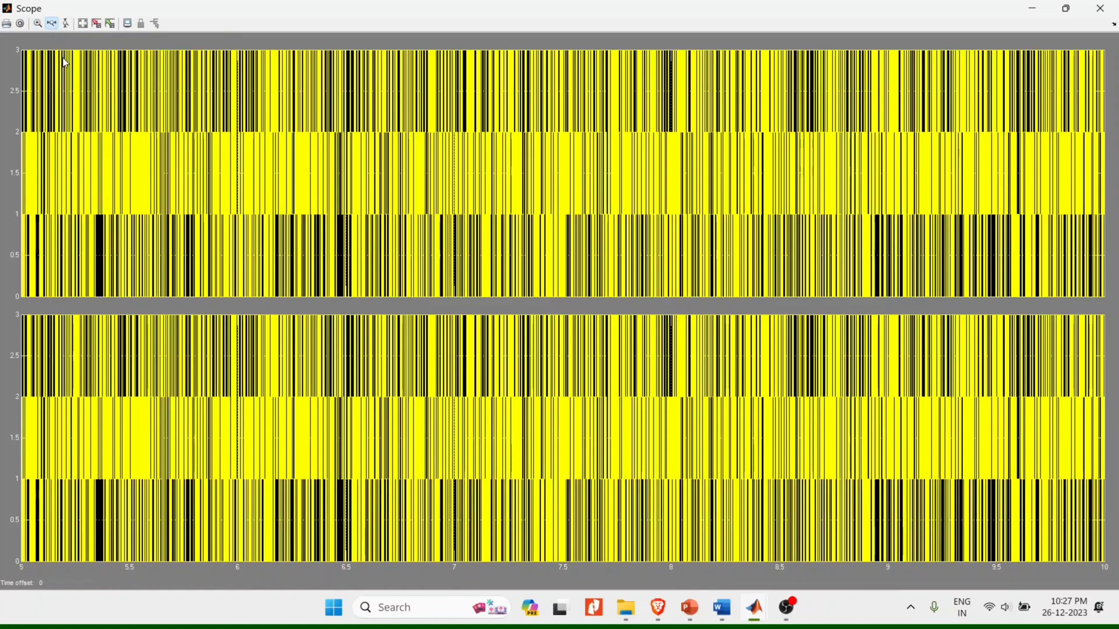
{"action": "left_click_drag", "start_coordinate": [119, 77], "coordinate": [544, 87]}
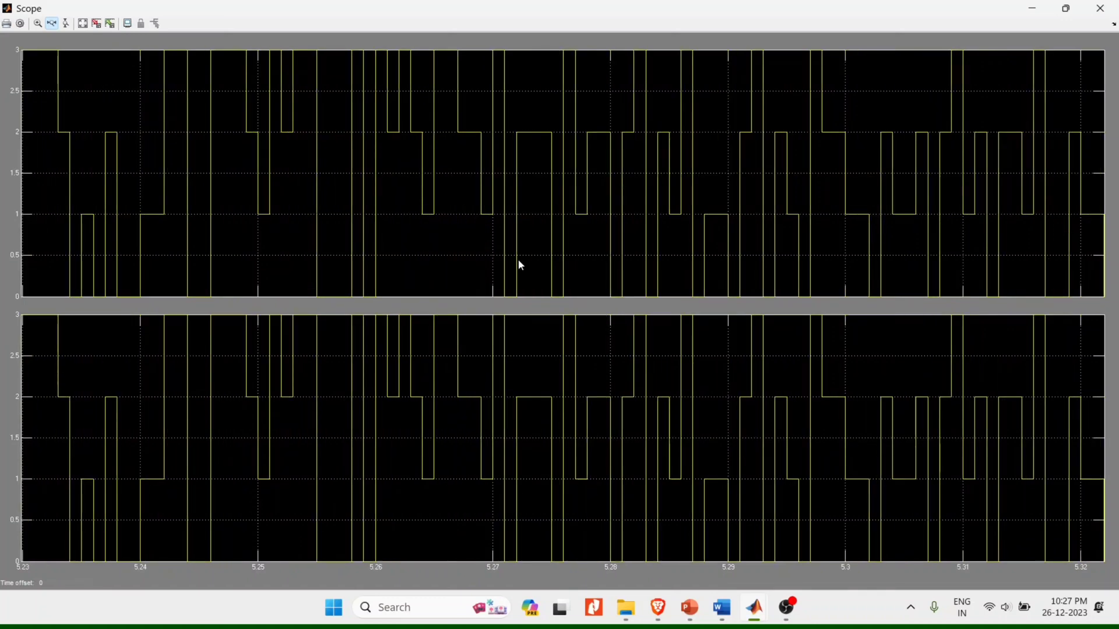